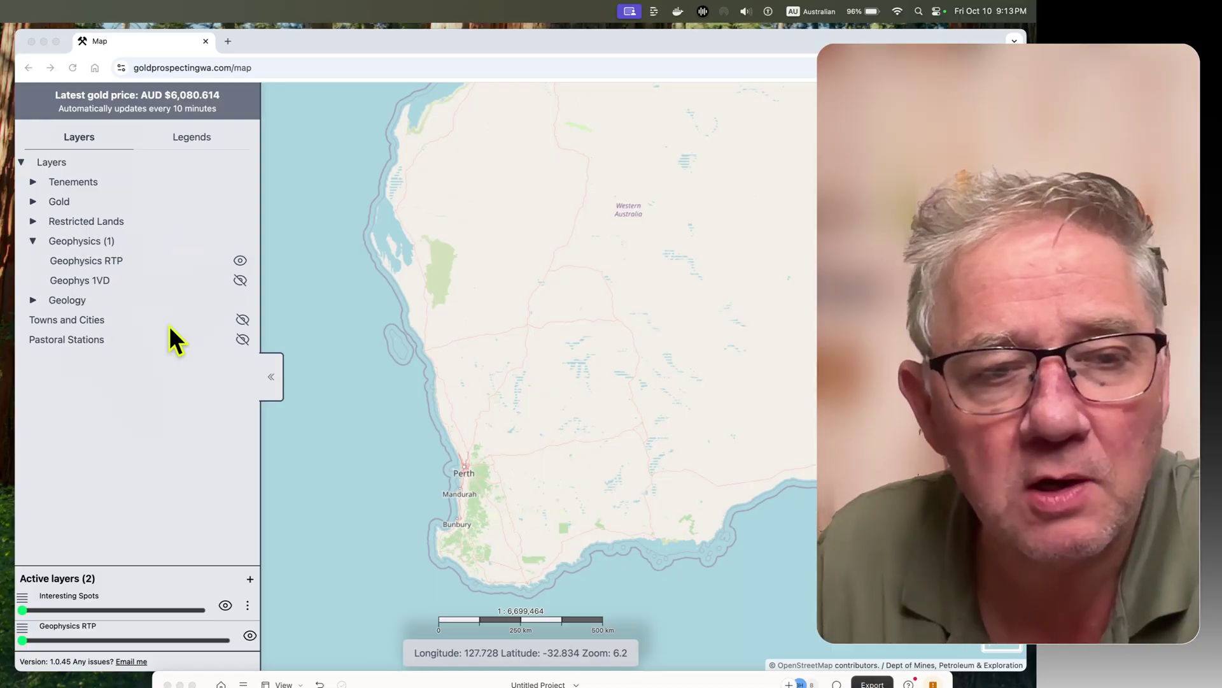
Raise the Geophysics RTP layer to full opacity so the magnetics cover the Western Australia map
left_click(22, 640)
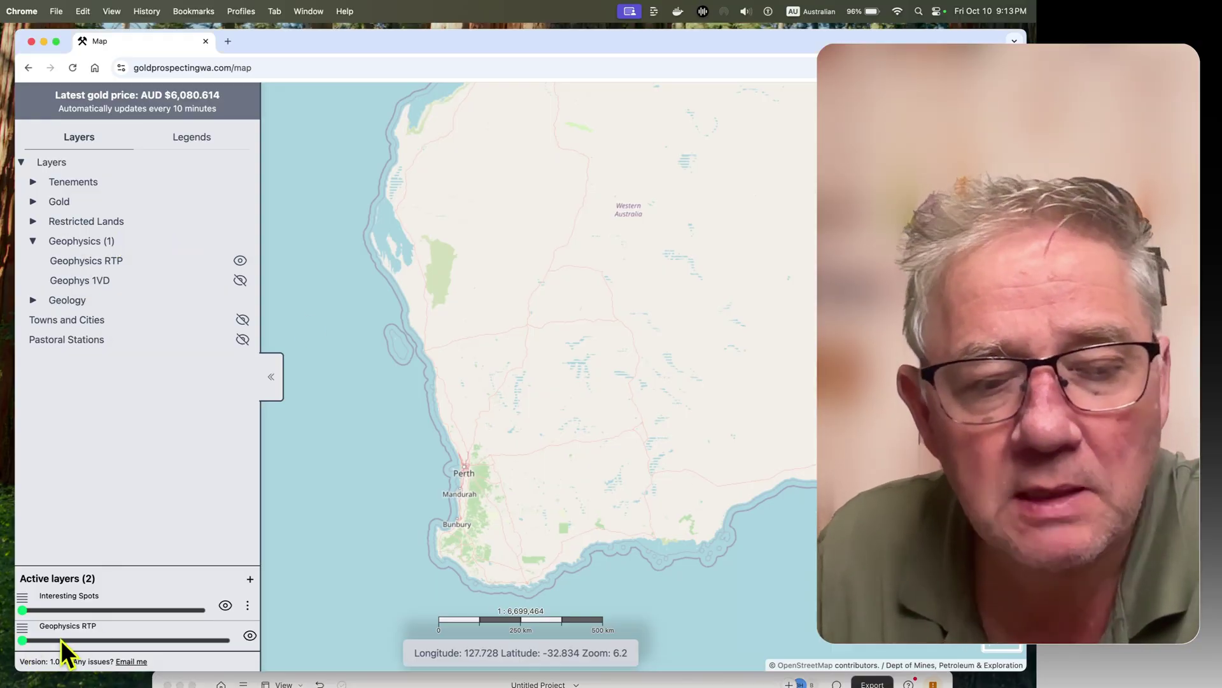
left_click(210, 639)
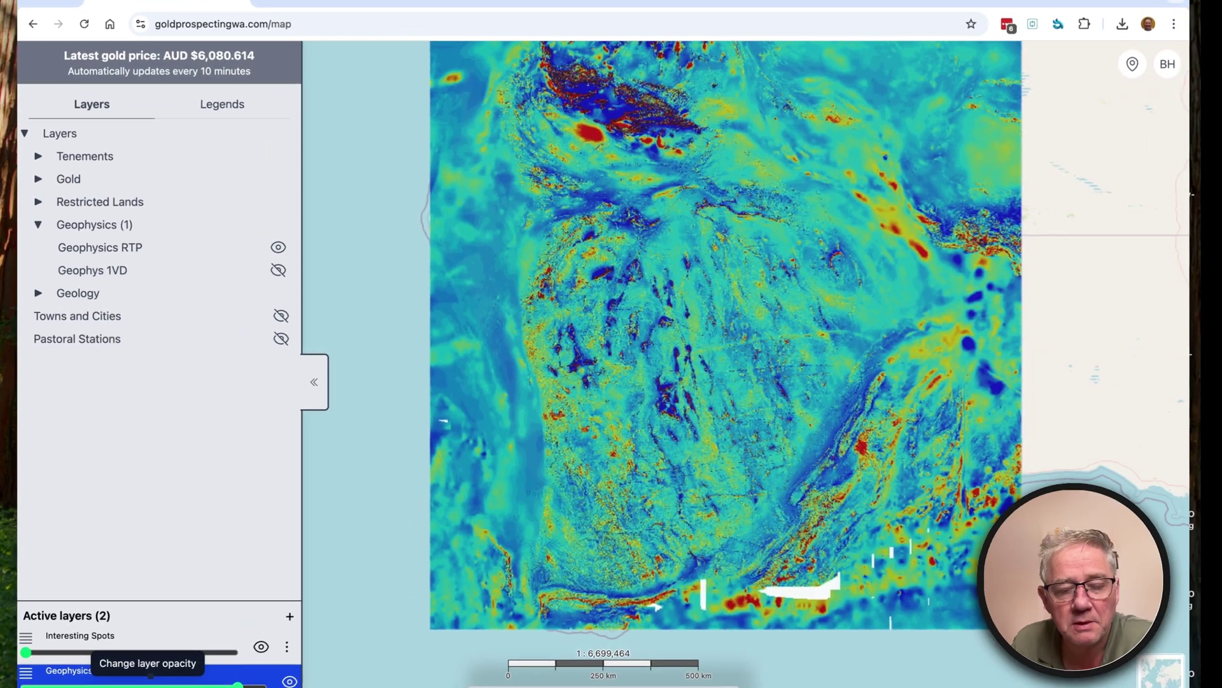
left_click_drag(237, 685, 261, 685)
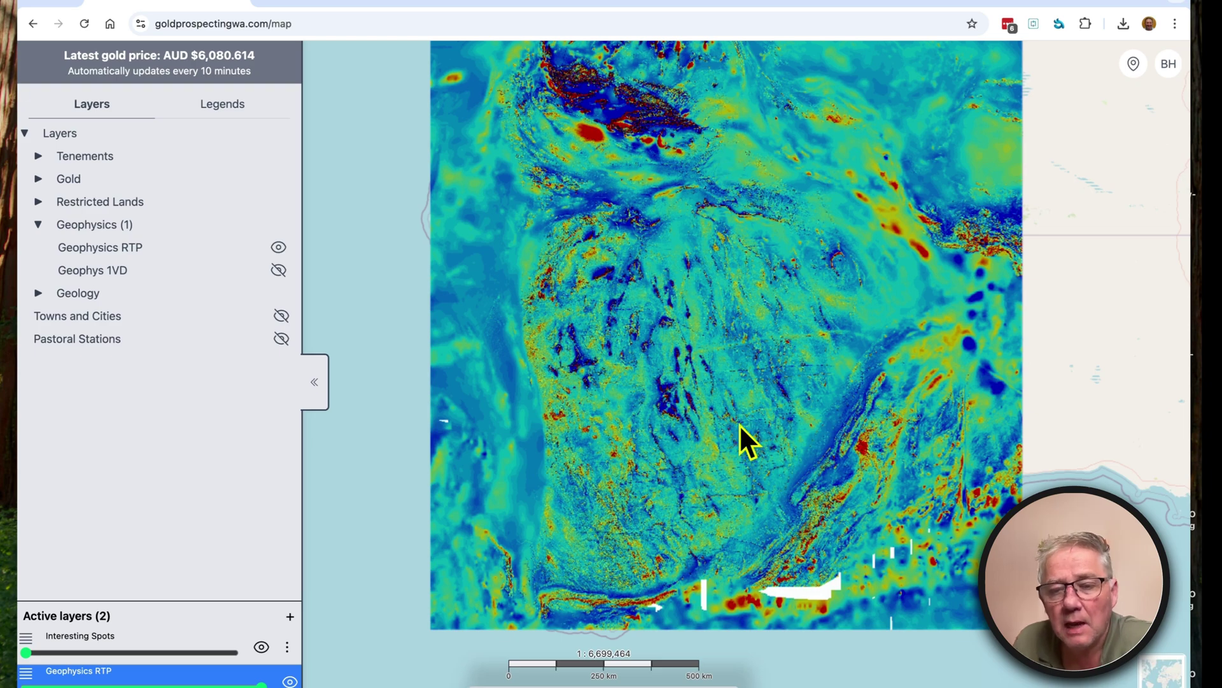
Examine the linear magnetic anomalies and cross-cutting structures in the Geophysics RTP layer at local and regional scale
scroll(728, 424, "up", 2)
scroll(726, 412, "up", 3)
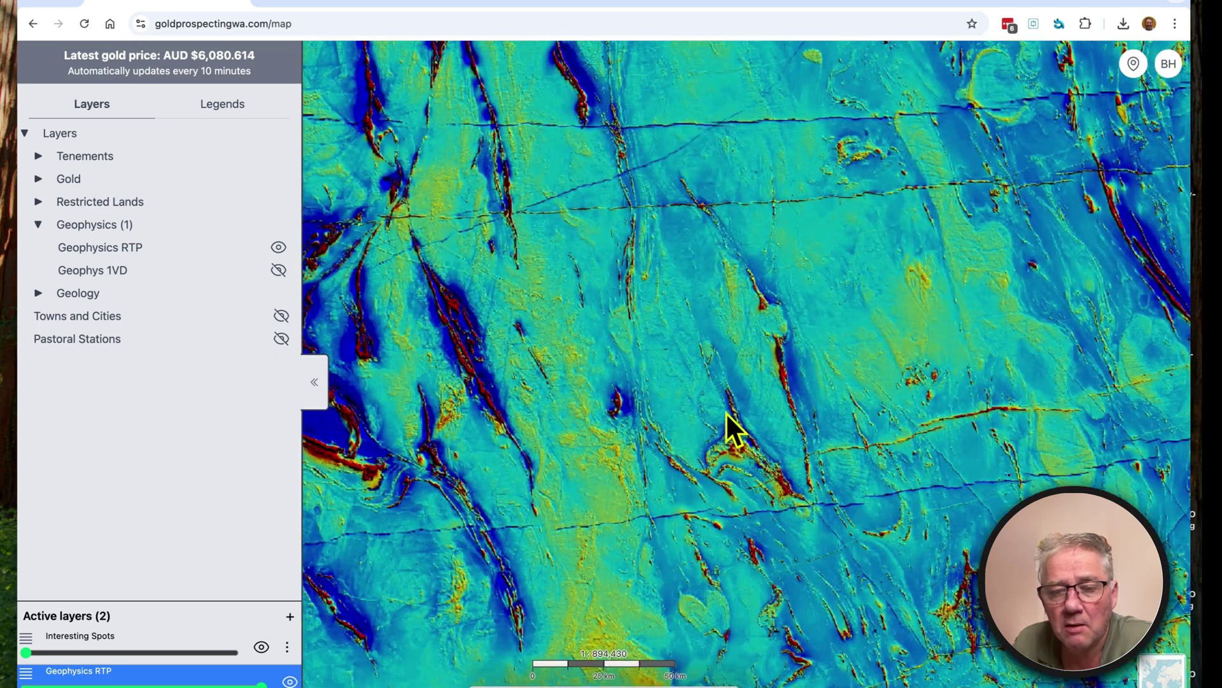
scroll(722, 407, "down", 1)
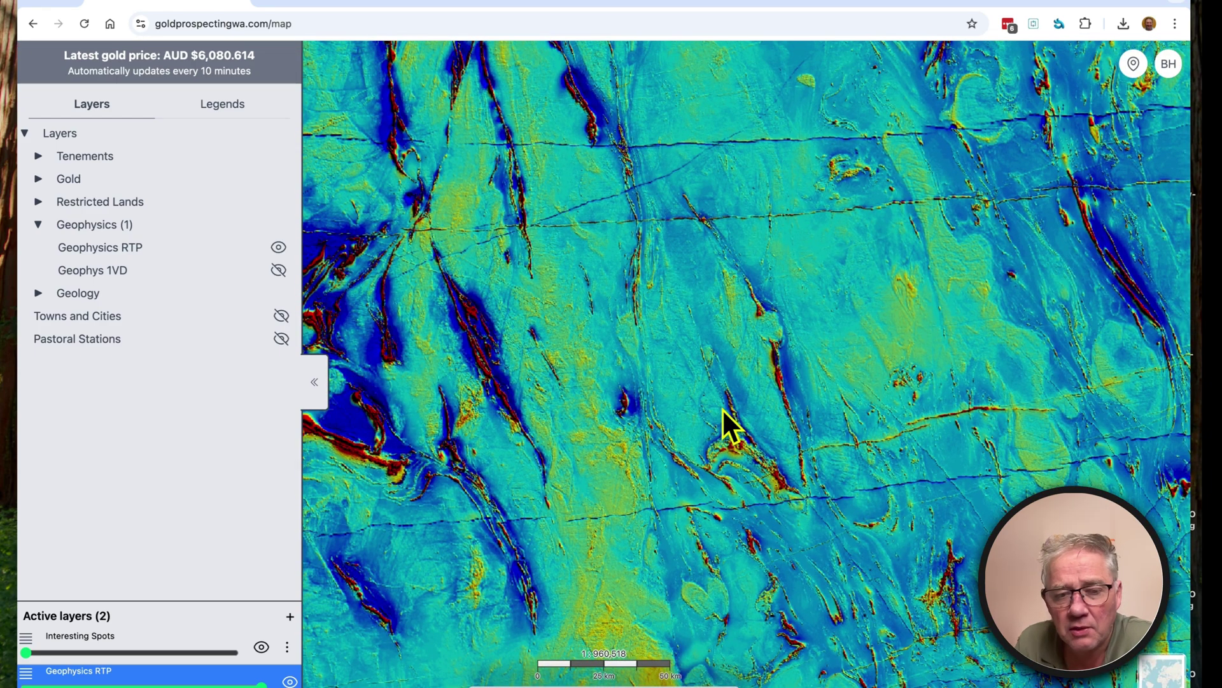
left_click_drag(611, 379, 706, 368)
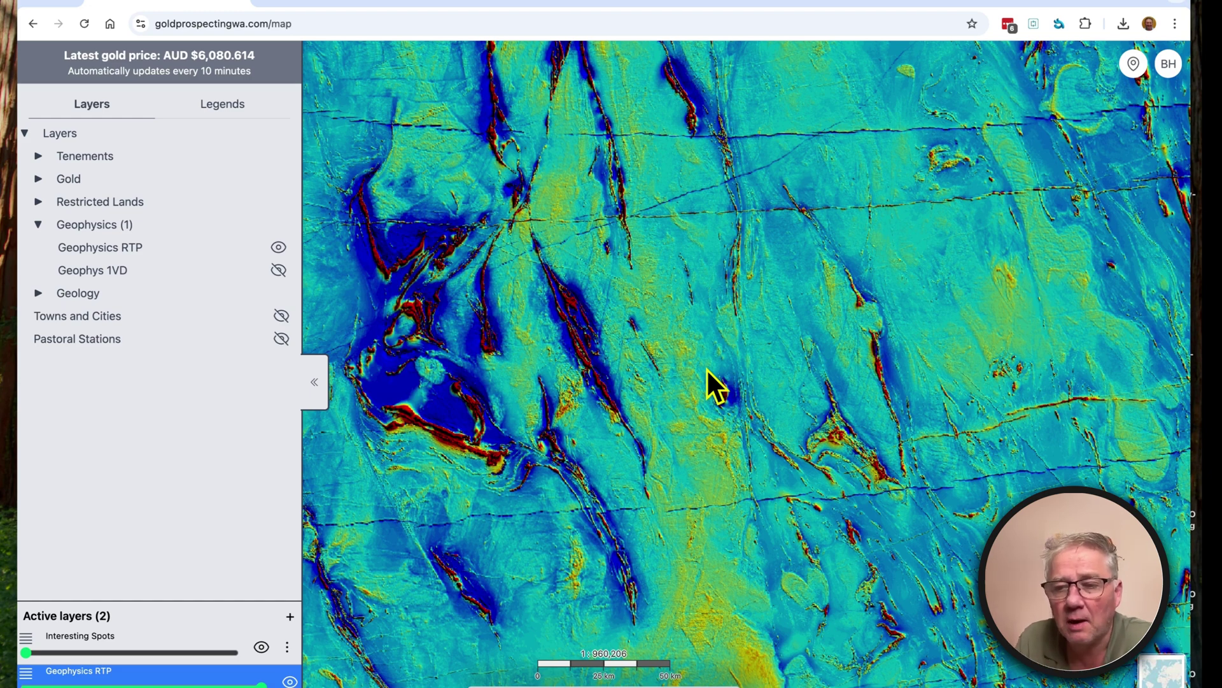
scroll(706, 368, "down", 1)
left_click_drag(705, 368, 803, 300)
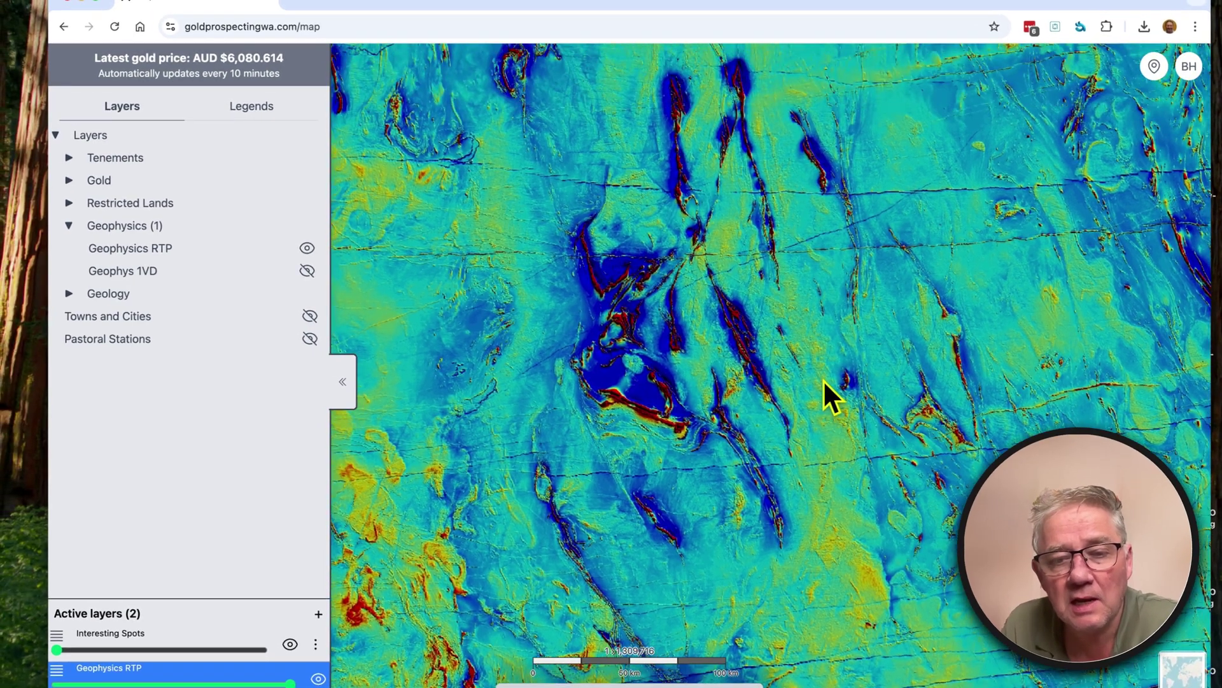
scroll(723, 397, "up", 2)
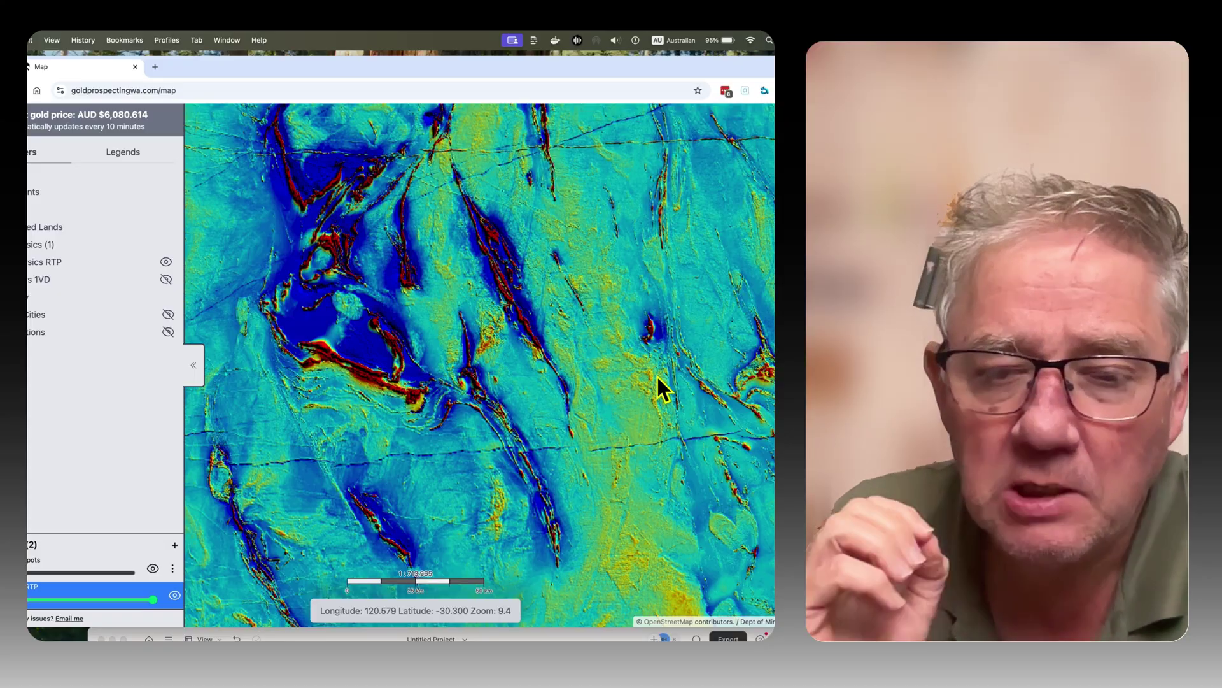
scroll(546, 407, "up", 10)
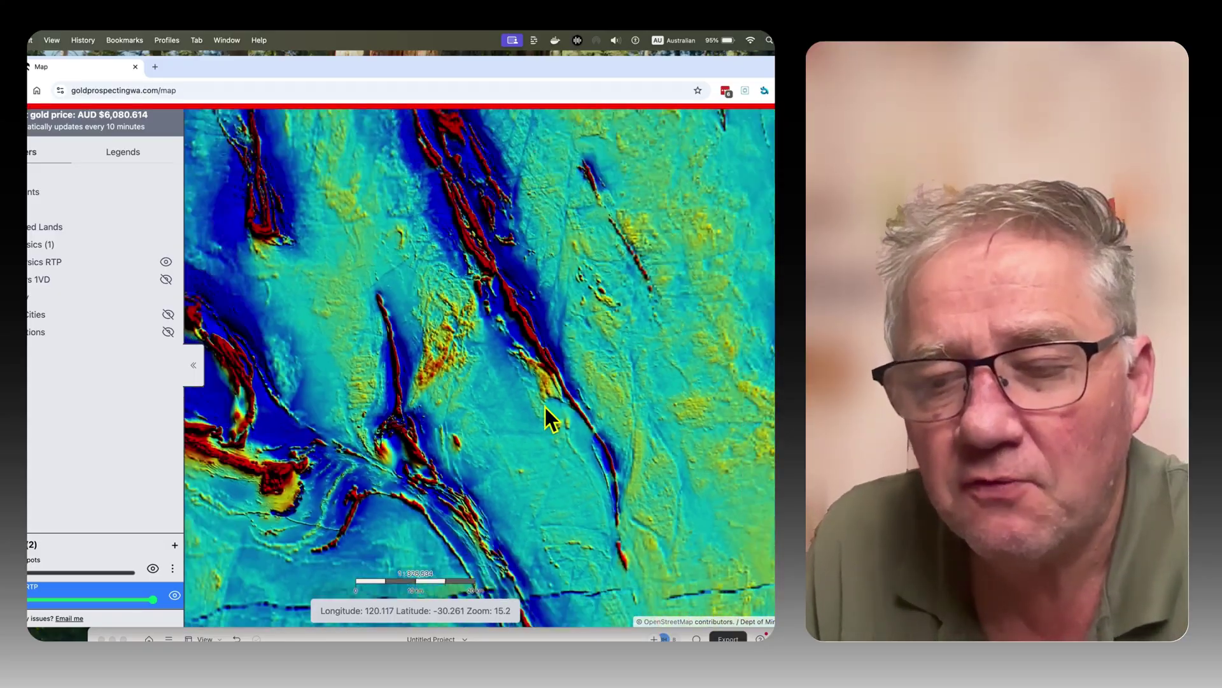
scroll(546, 407, "down", 2)
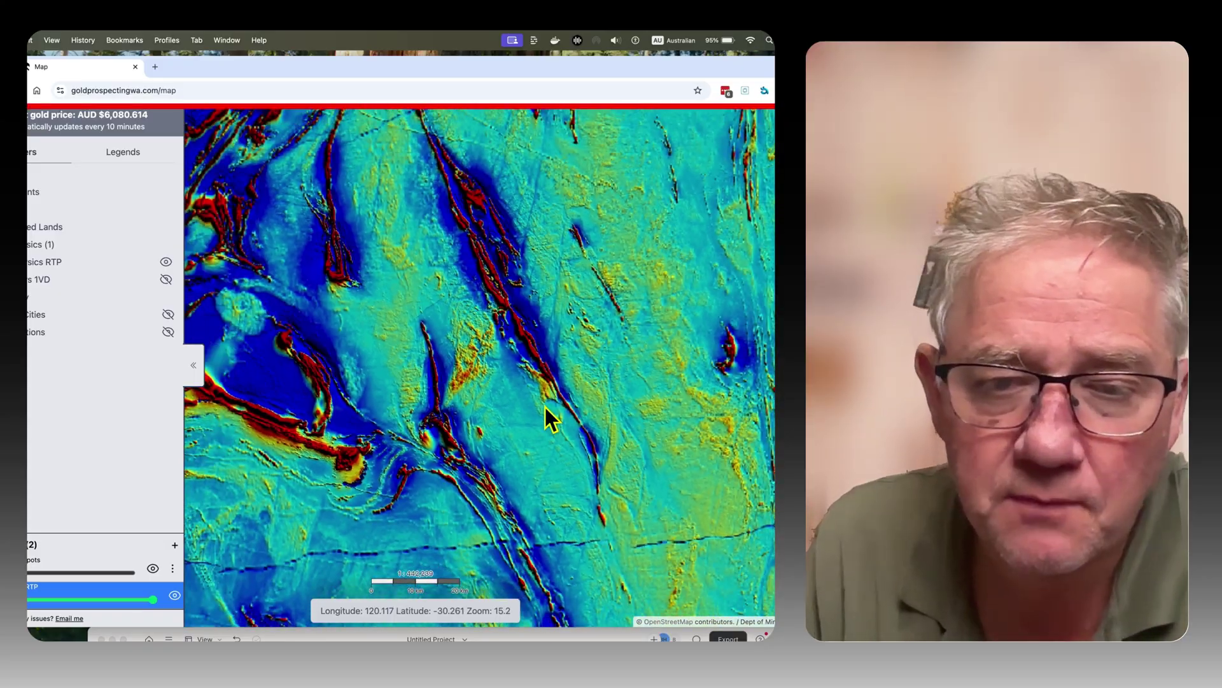
scroll(545, 407, "down", 2)
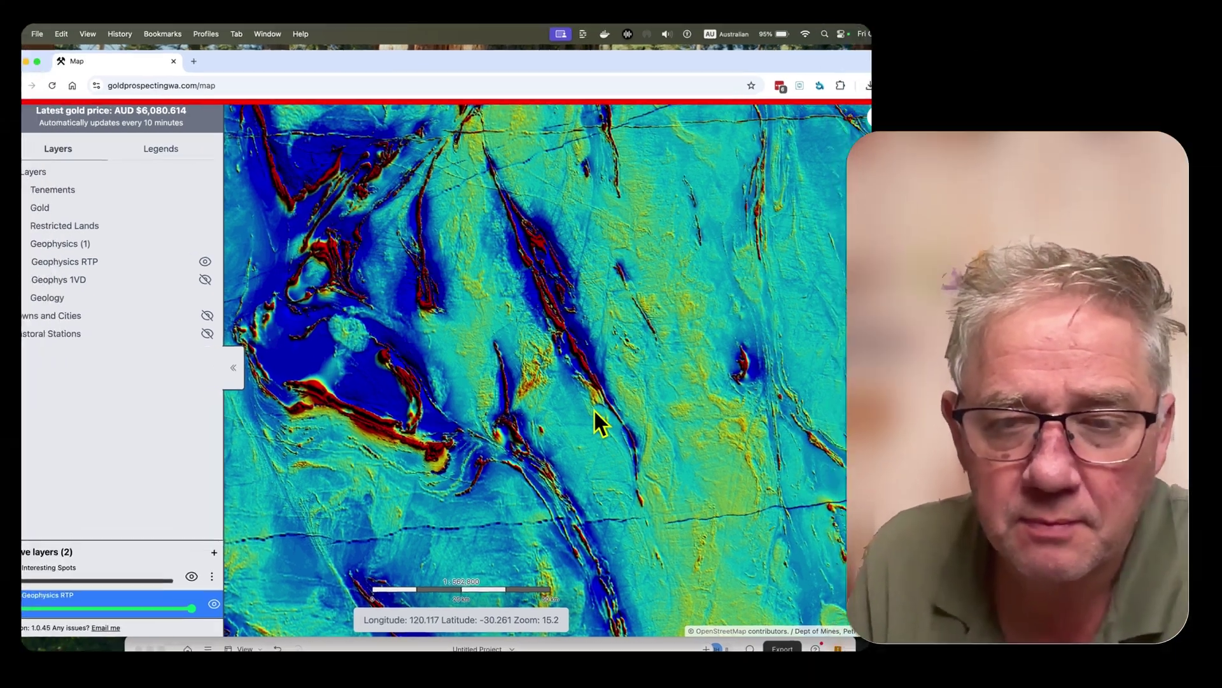
scroll(596, 412, "down", 3)
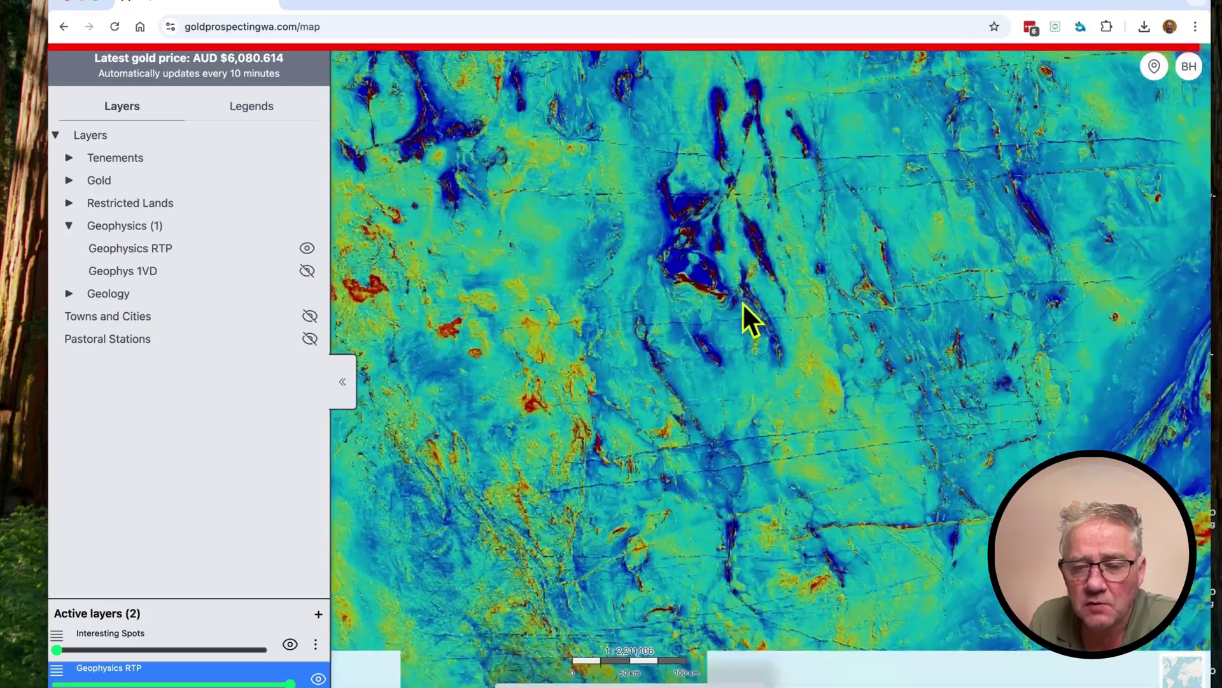
left_click_drag(744, 302, 687, 313)
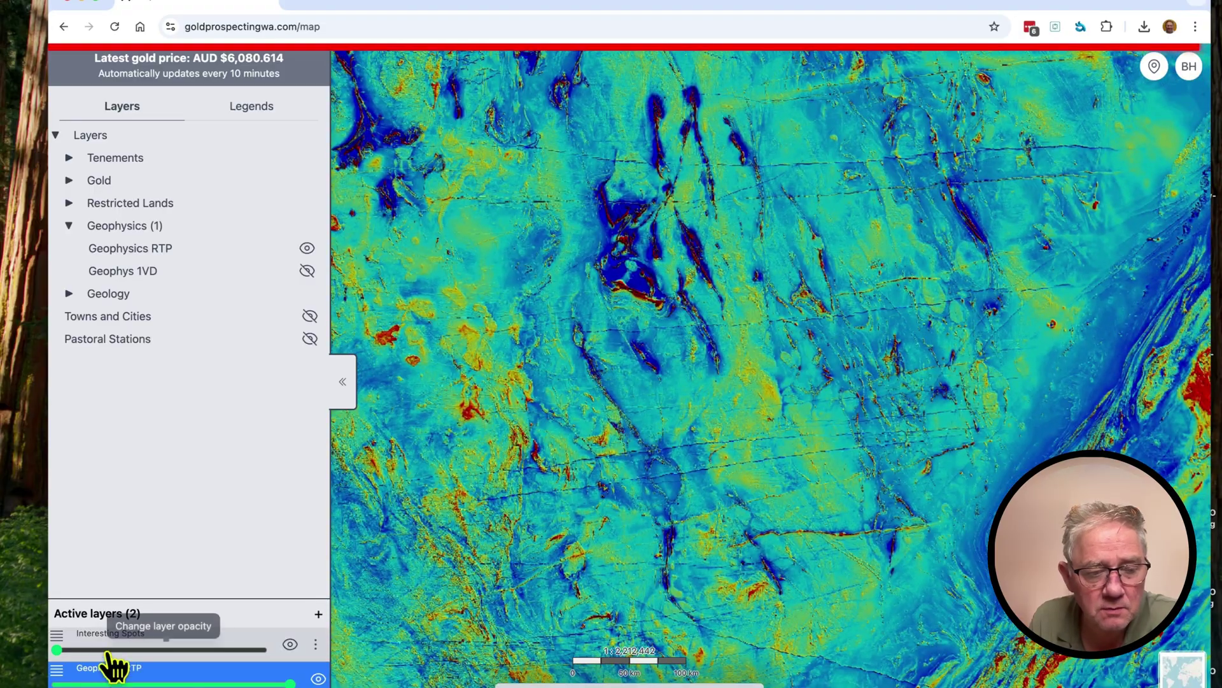
Set the Interesting Spots layer to full opacity and Geophysics RTP to nearly full opacity over the Kalgoorlie and Coolgardie pins
left_click_drag(58, 650, 267, 649)
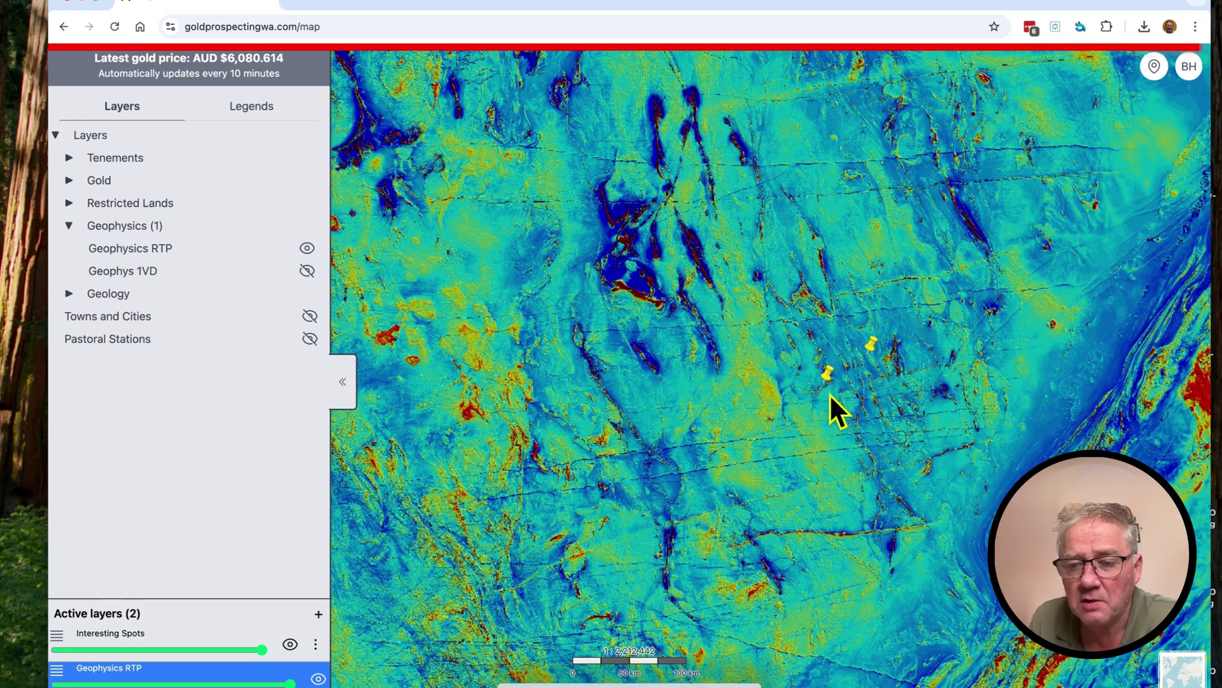
scroll(830, 394, "up", 5)
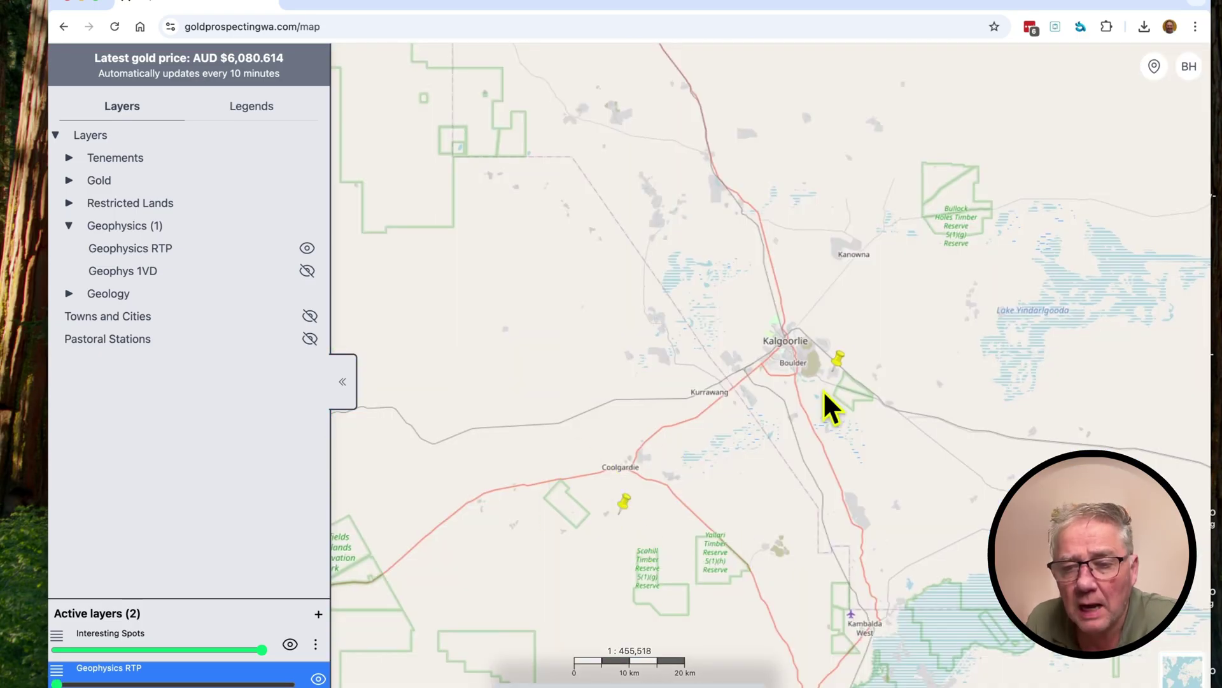
left_click_drag(760, 510, 773, 410)
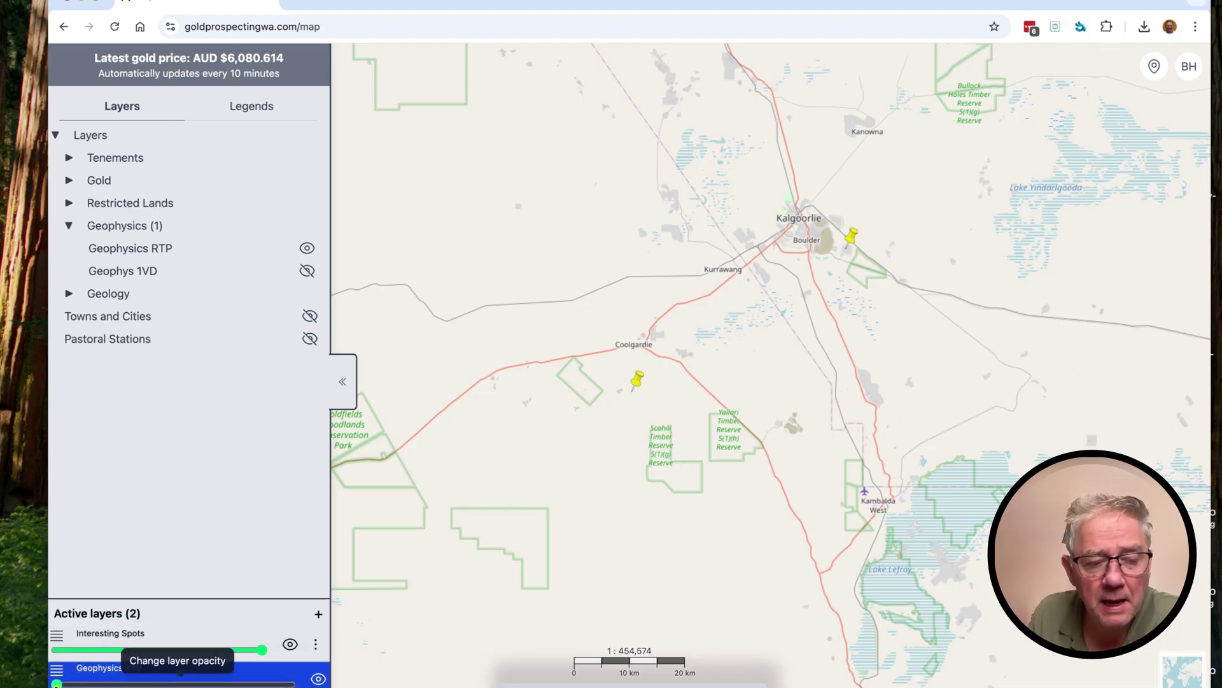
left_click_drag(66, 682, 267, 684)
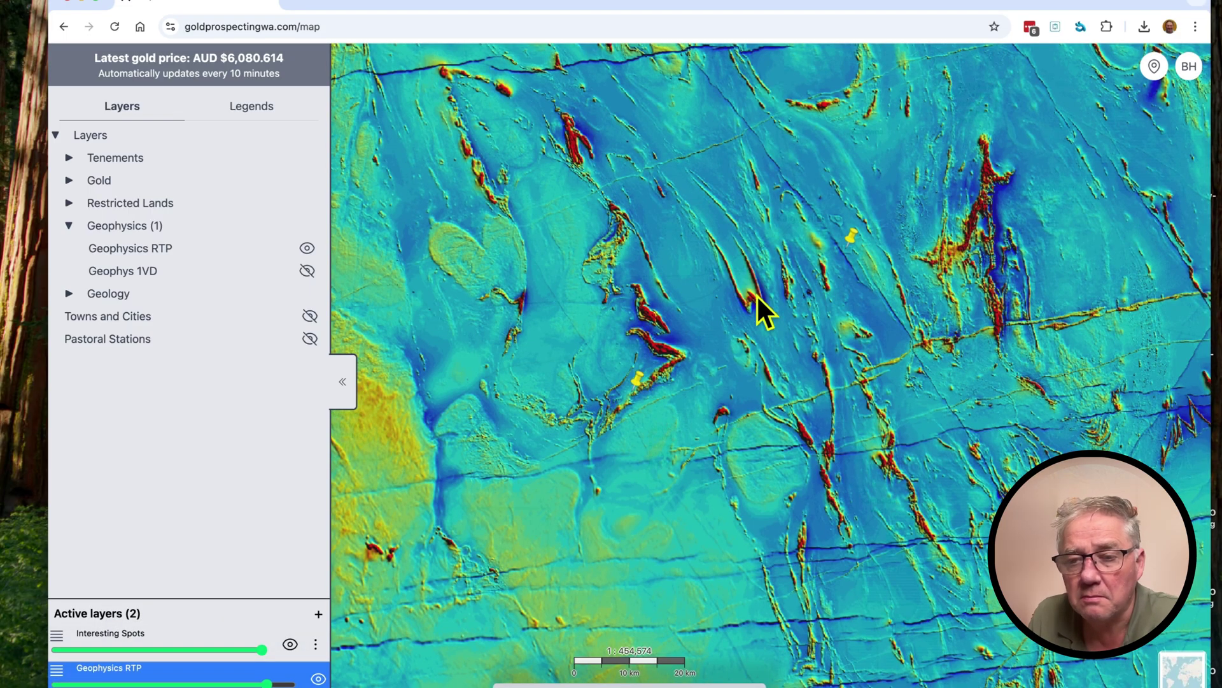
Examine the folded magnetic anomalies around the Interesting Spots pin south of Coolgardie
scroll(633, 392, "up", 10)
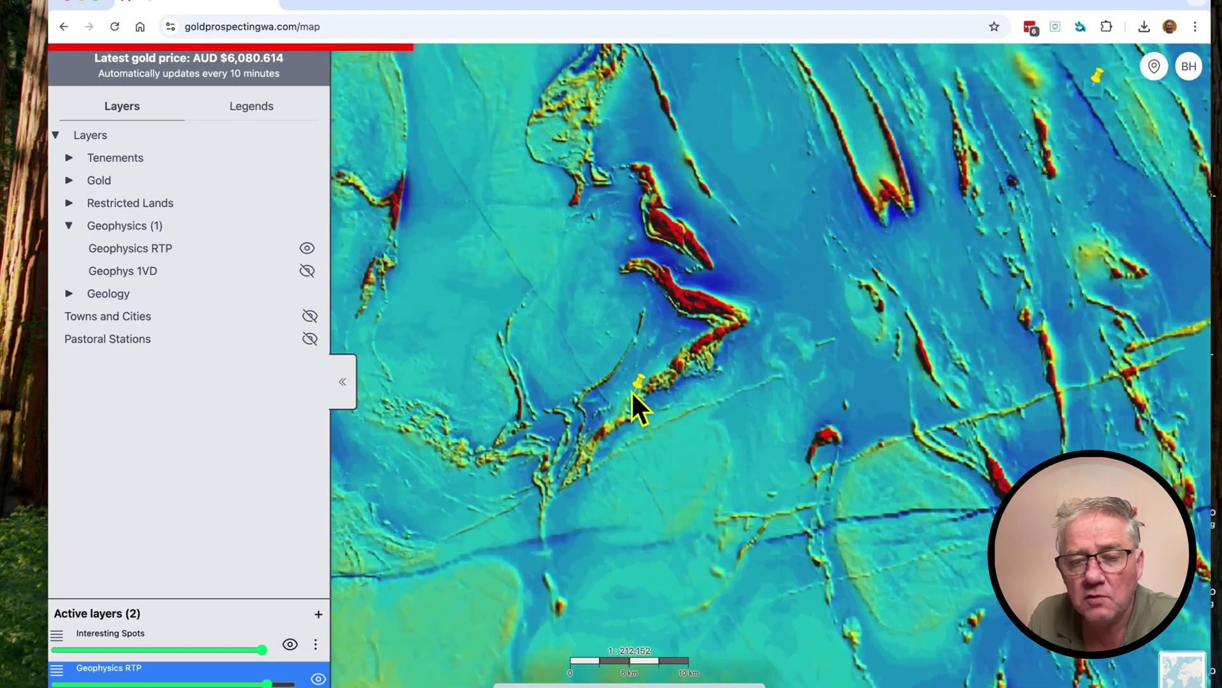
scroll(676, 445, "down", 3)
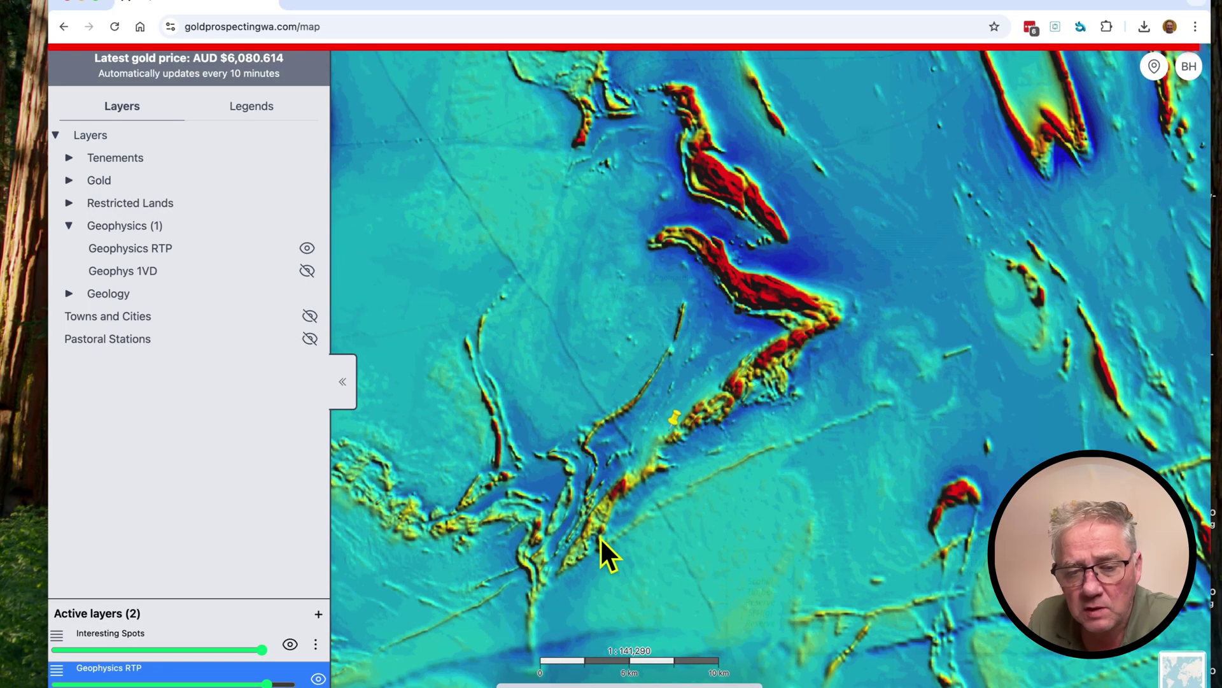
left_click_drag(601, 538, 614, 483)
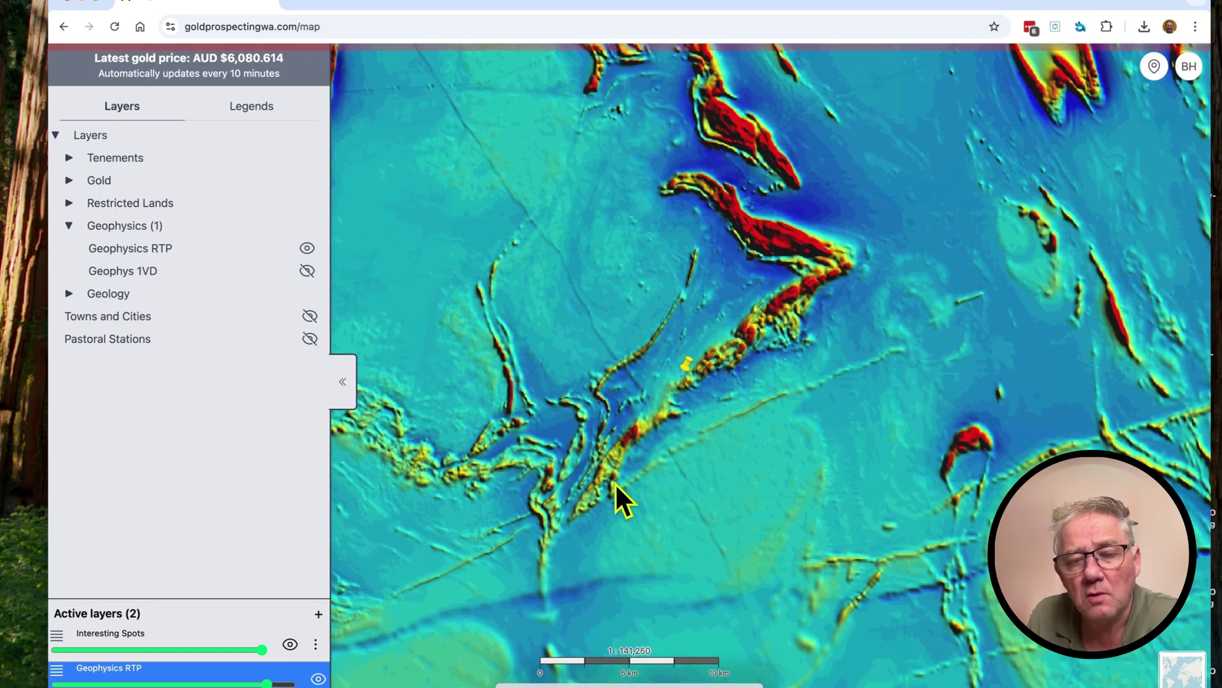
scroll(615, 482, "down", 2)
scroll(616, 482, "down", 1)
left_click_drag(615, 483, 749, 364)
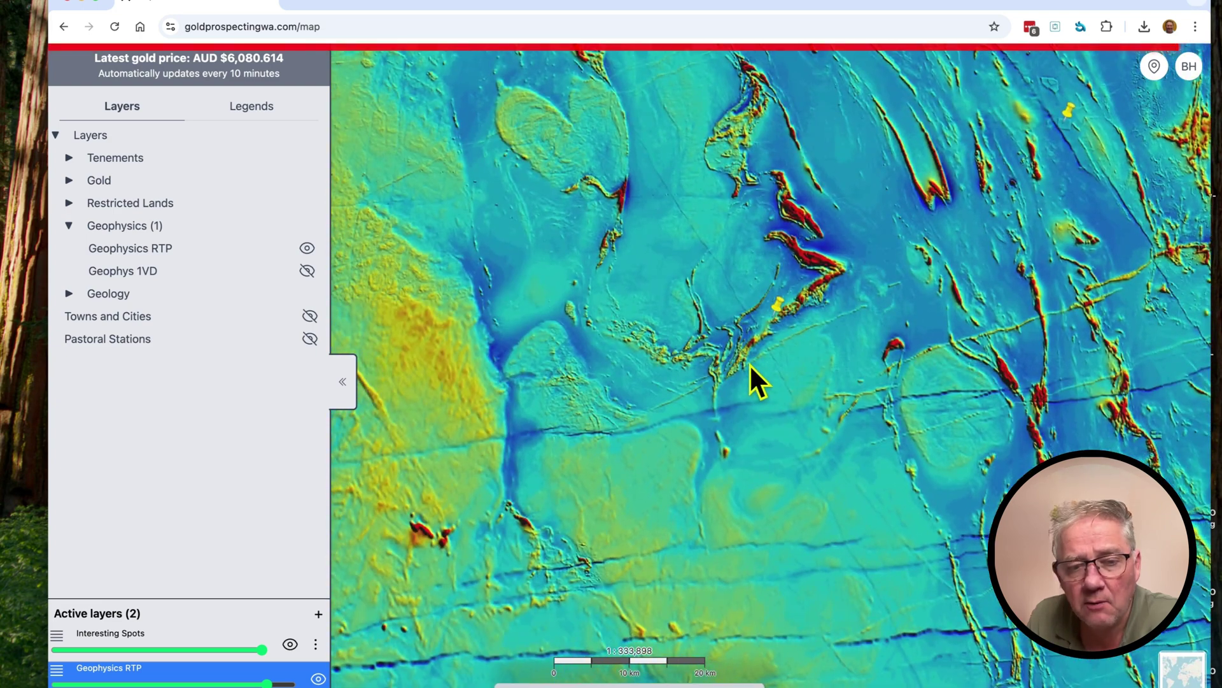
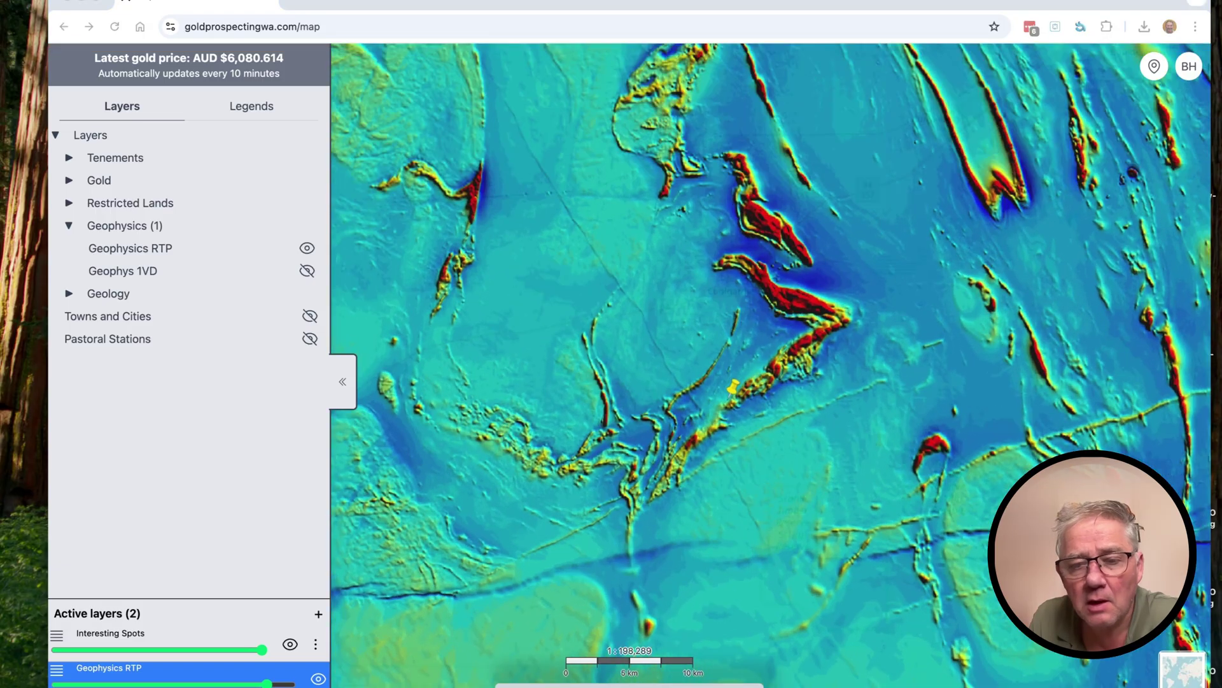
scroll(754, 468, "up", 2)
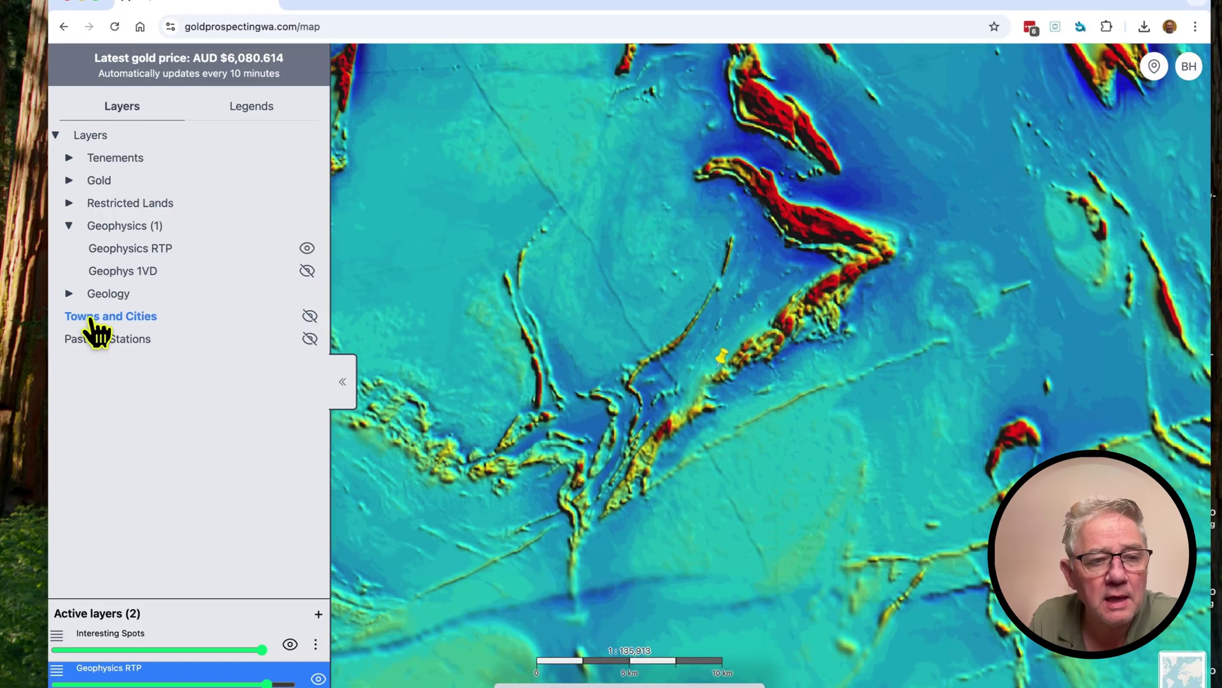
Turn on the Mosaic 1:100,000 Mapping geology layer and move Interesting Spots above it in the active layer order
left_click(70, 296)
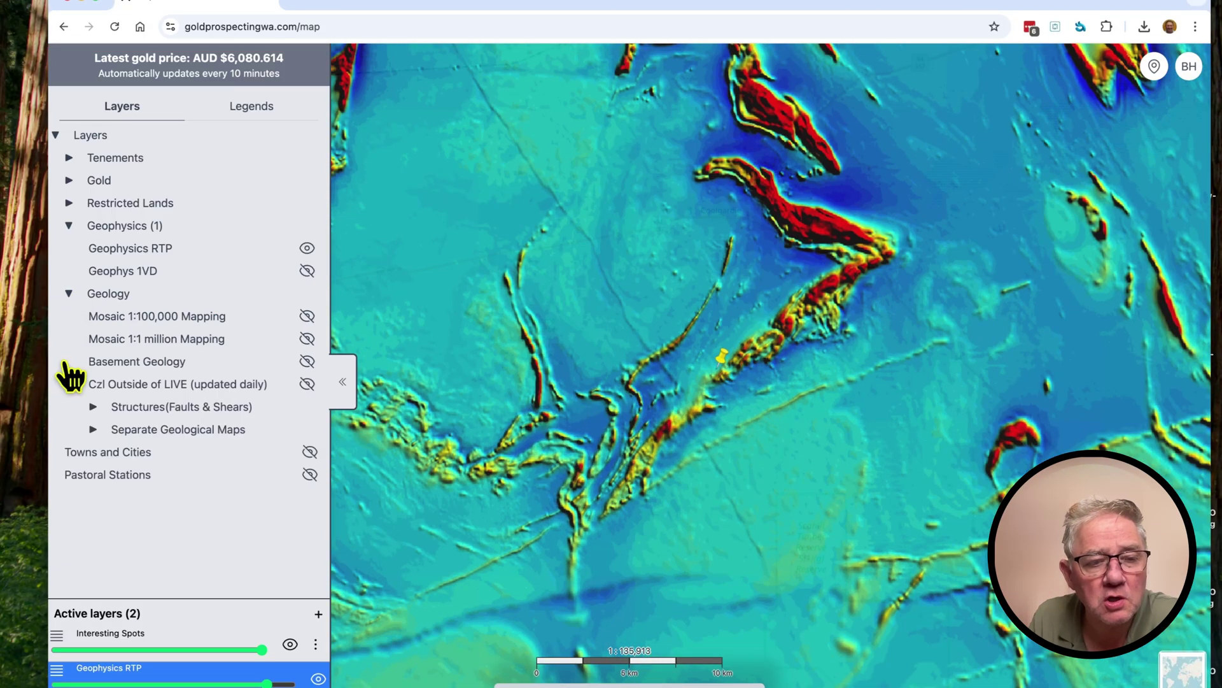
left_click(166, 319)
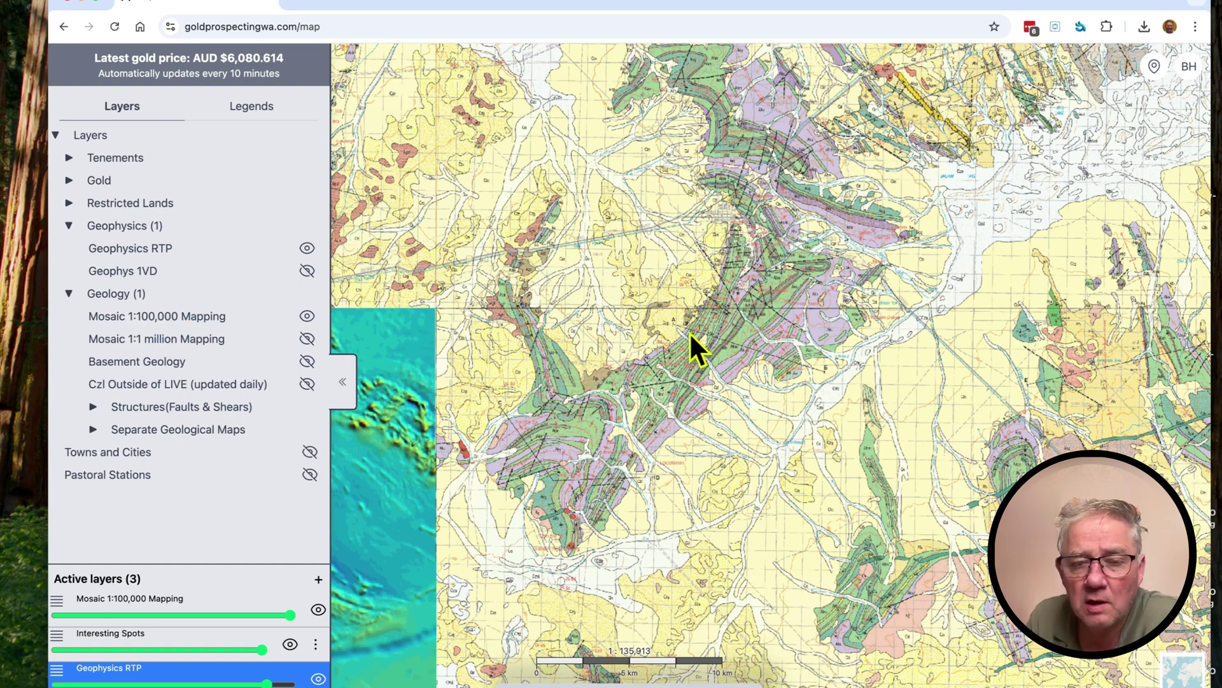
left_click_drag(721, 551, 779, 533)
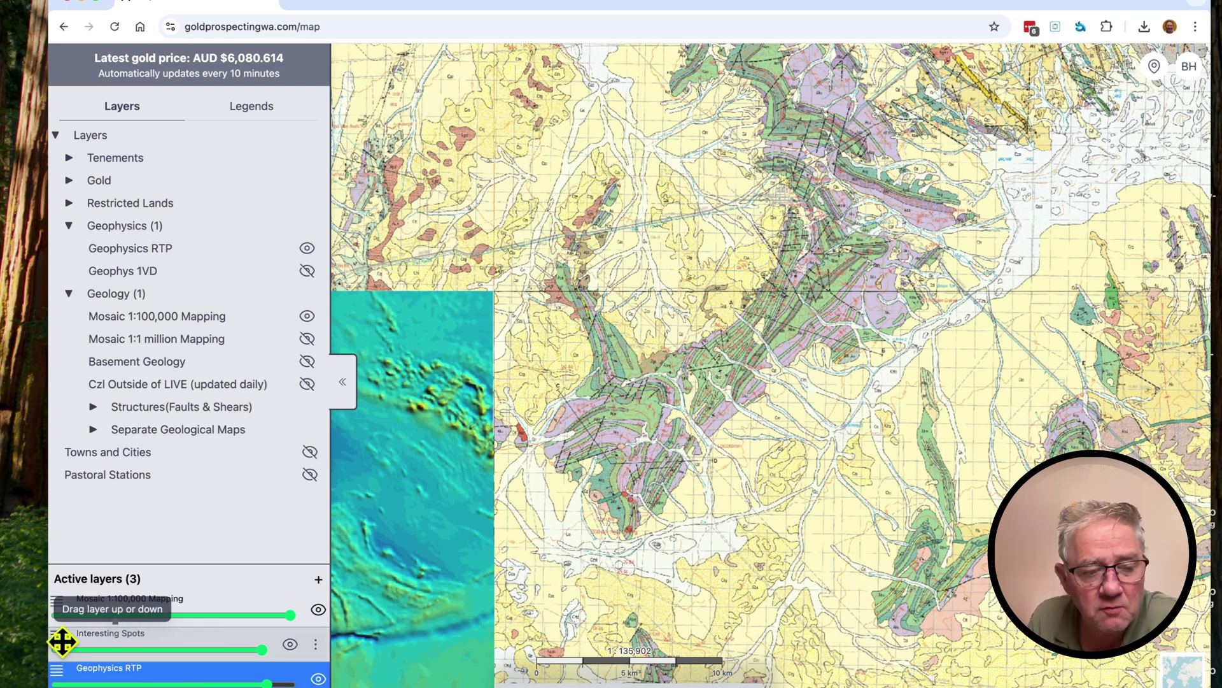
left_click_drag(63, 642, 63, 595)
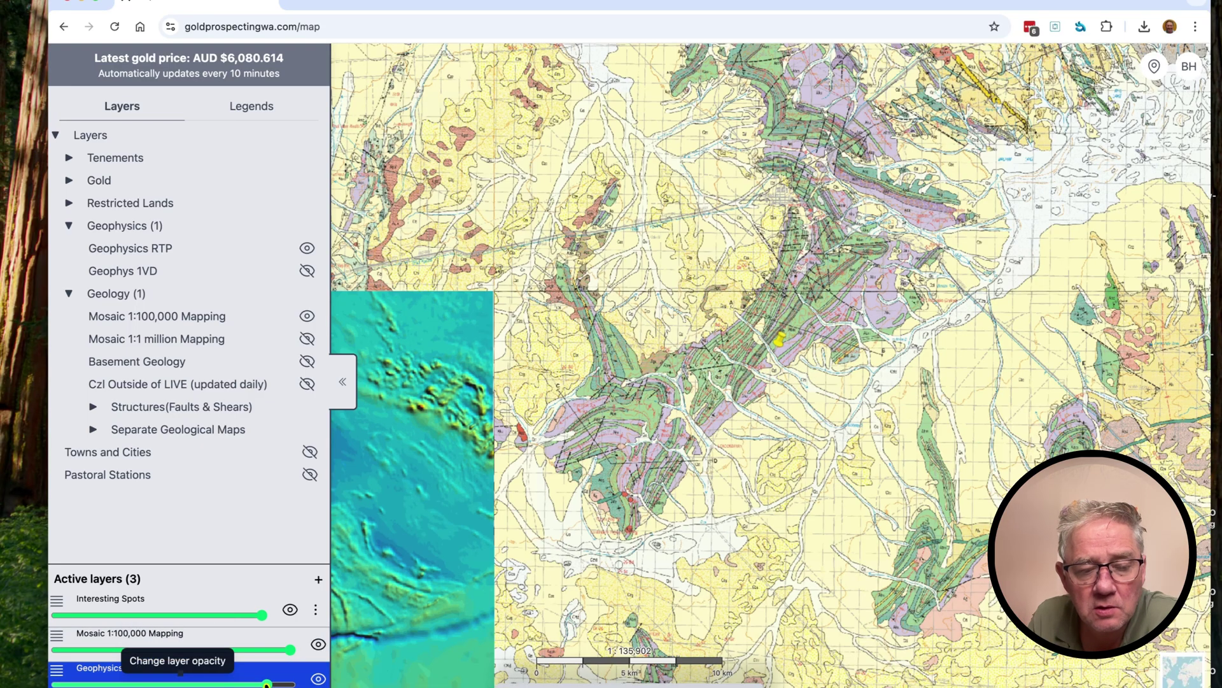
Set Geophysics RTP to full opacity and Mosaic 1:100,000 Mapping to about half opacity, and compare the magnetics with the mapped geology
left_click_drag(267, 683, 291, 683)
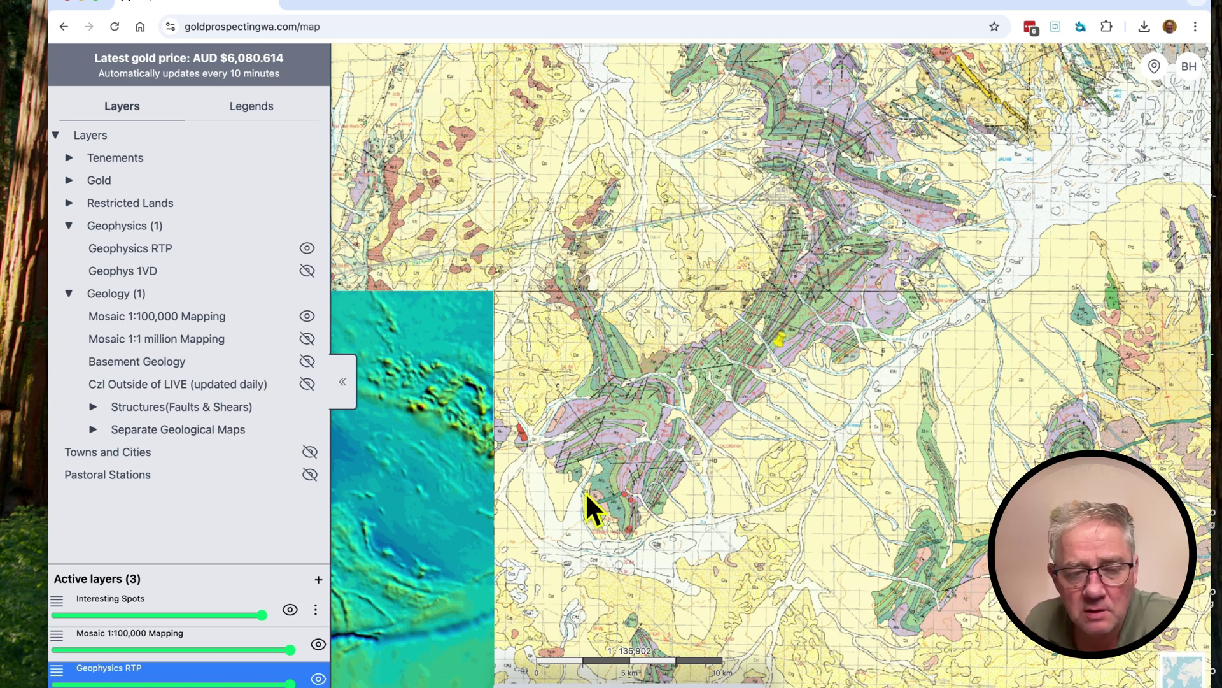
left_click_drag(290, 649, 173, 650)
left_click_drag(933, 243, 822, 316)
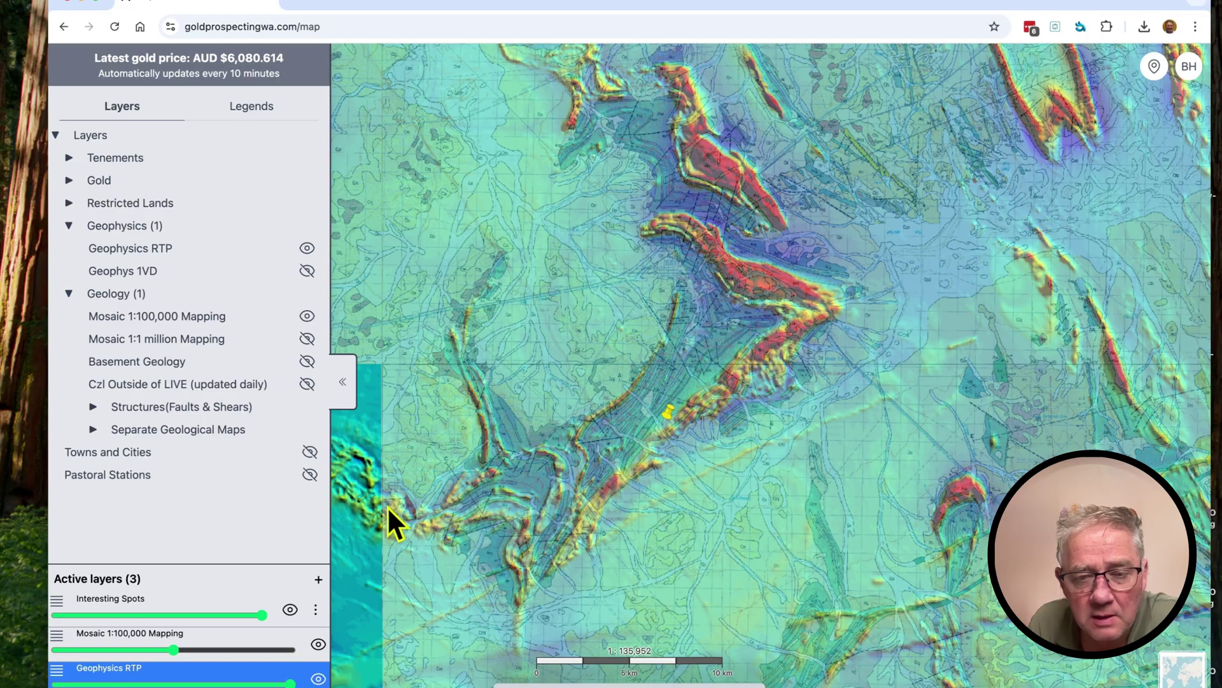
left_click_drag(592, 579, 963, 535)
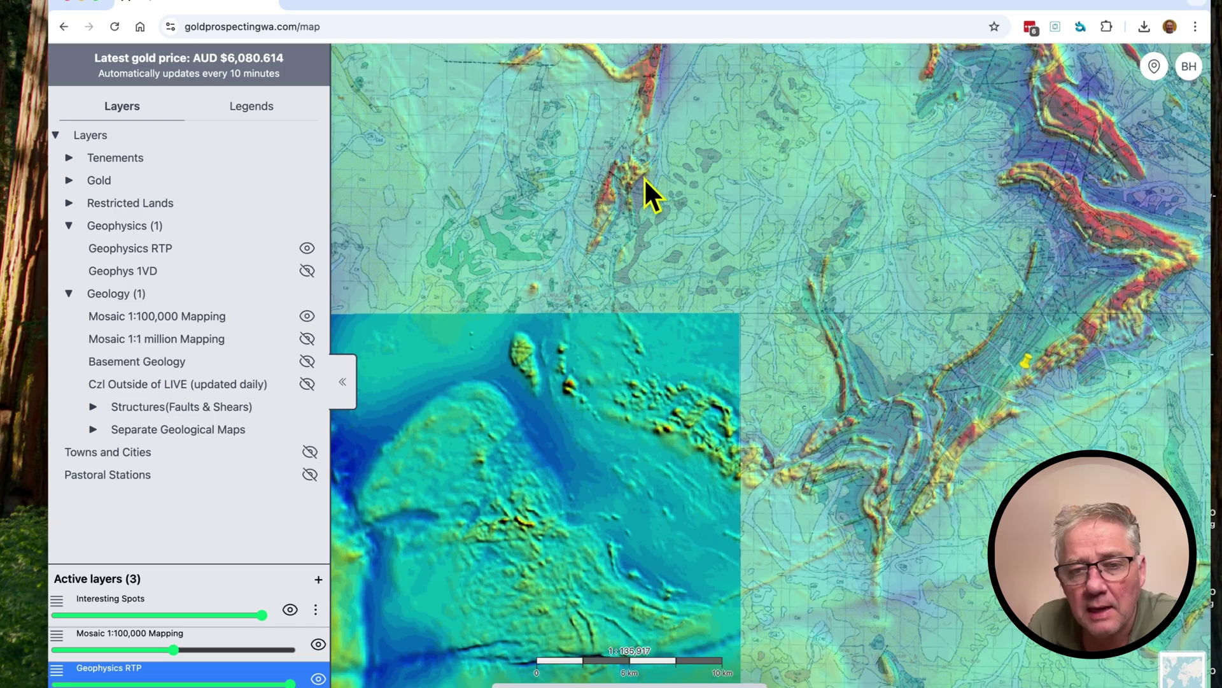
left_click_drag(644, 178, 576, 364)
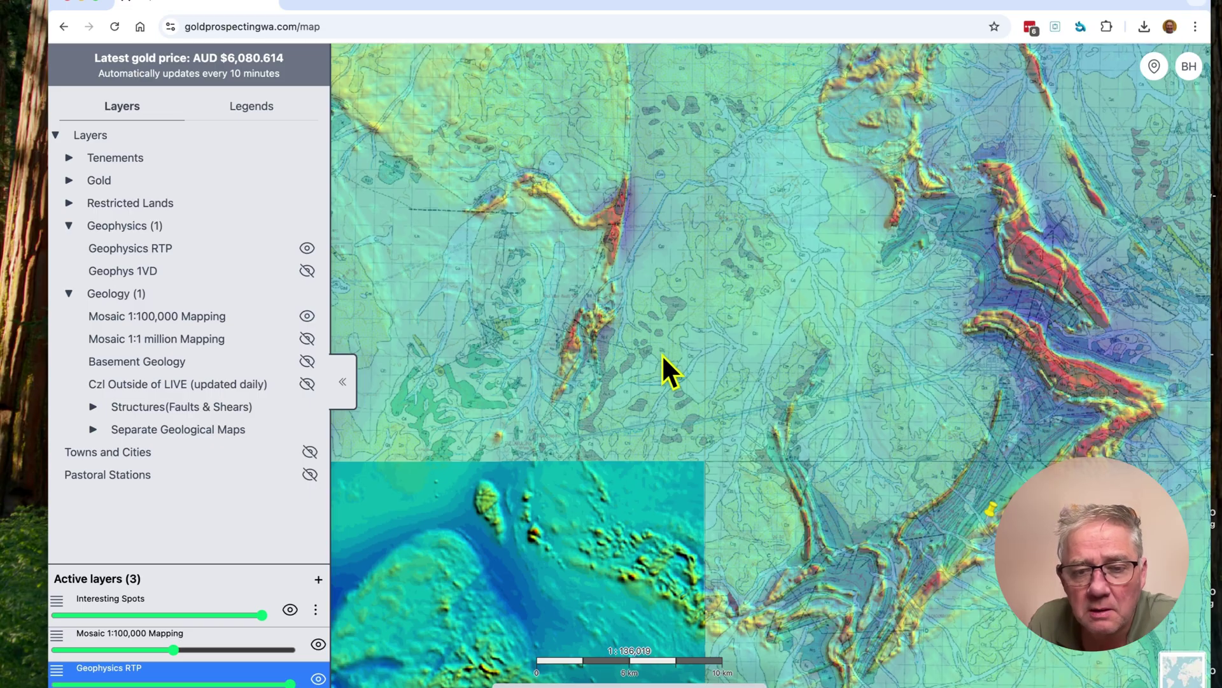
left_click_drag(731, 510, 715, 428)
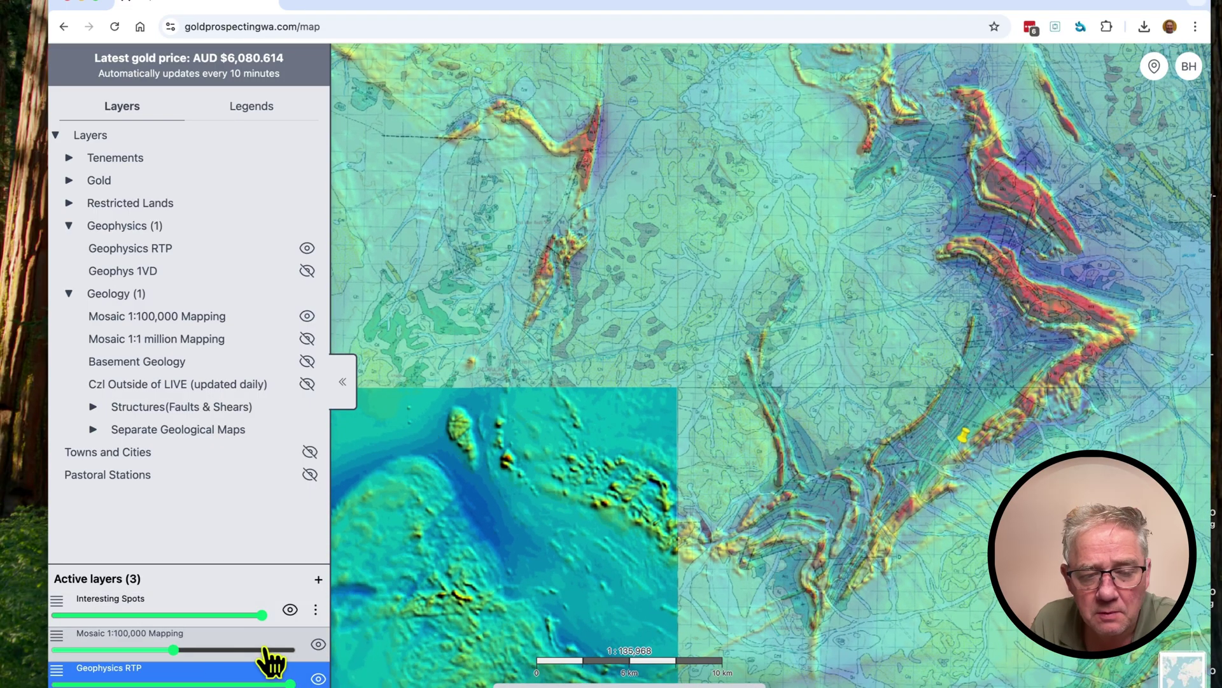
Return the Mosaic 1:100,000 Mapping layer to full opacity around the mapped greenstones west of the pin
left_click_drag(264, 650, 297, 650)
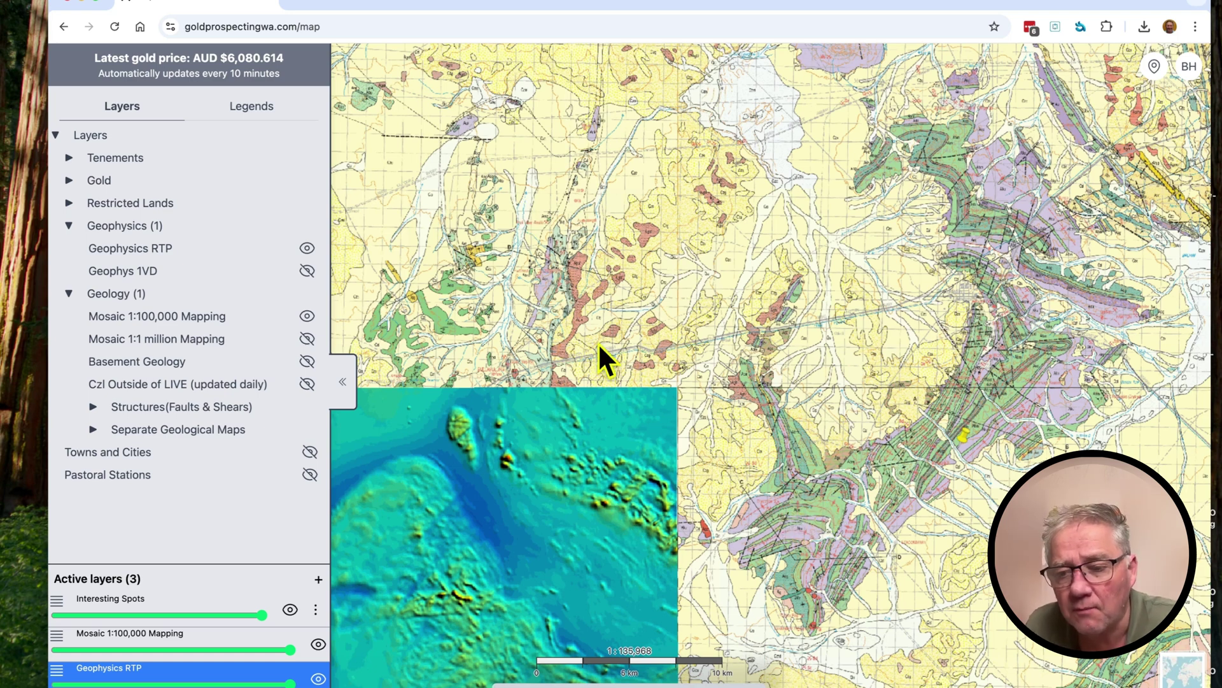
left_click_drag(825, 523, 787, 605)
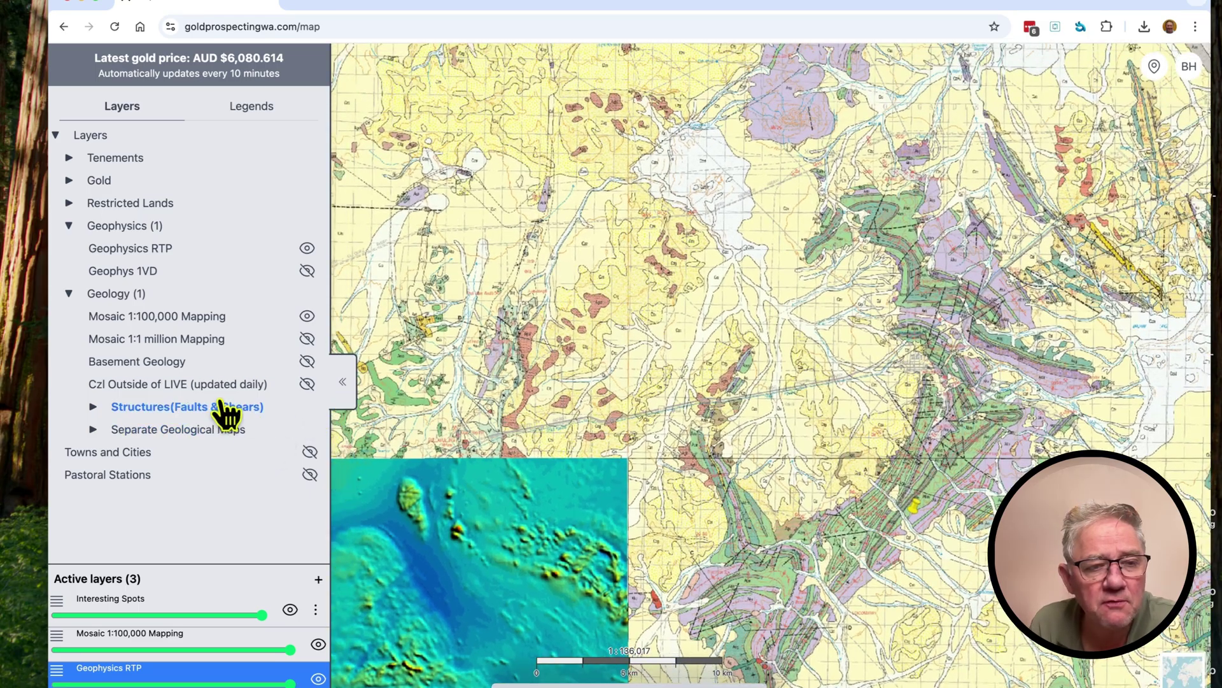
Turn on the Gold Locations layer and reduce Mosaic 1:100,000 Mapping to about 60% opacity over the magnetics
left_click(68, 181)
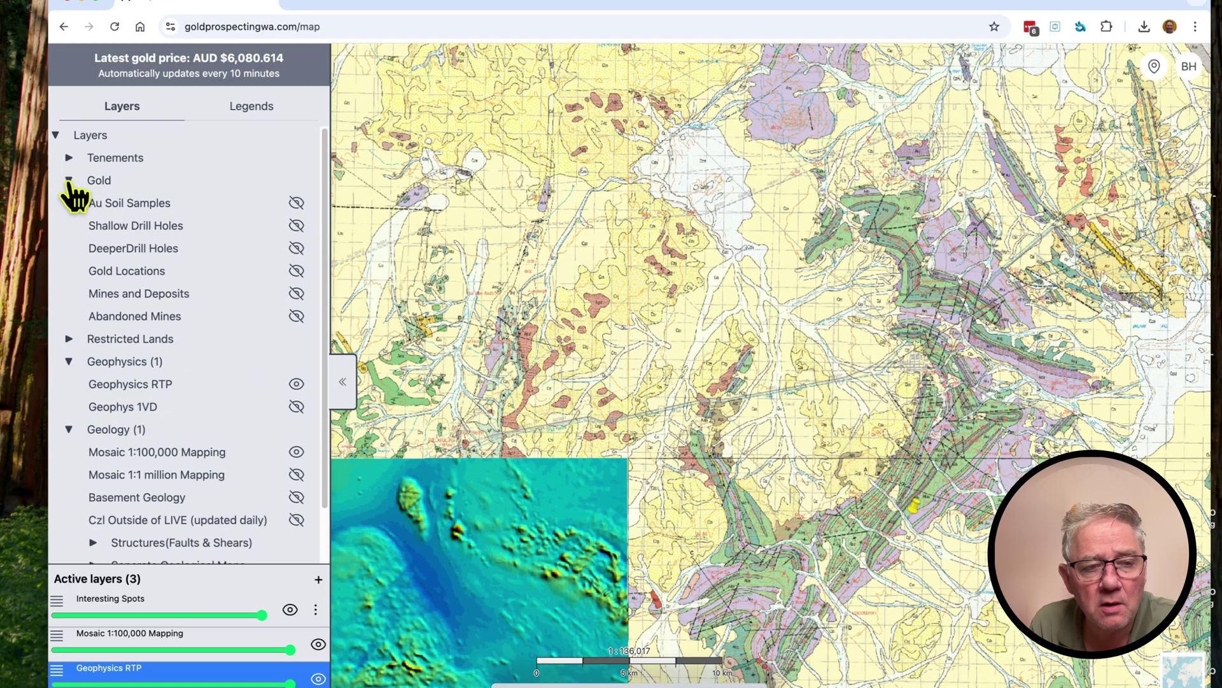
left_click(297, 271)
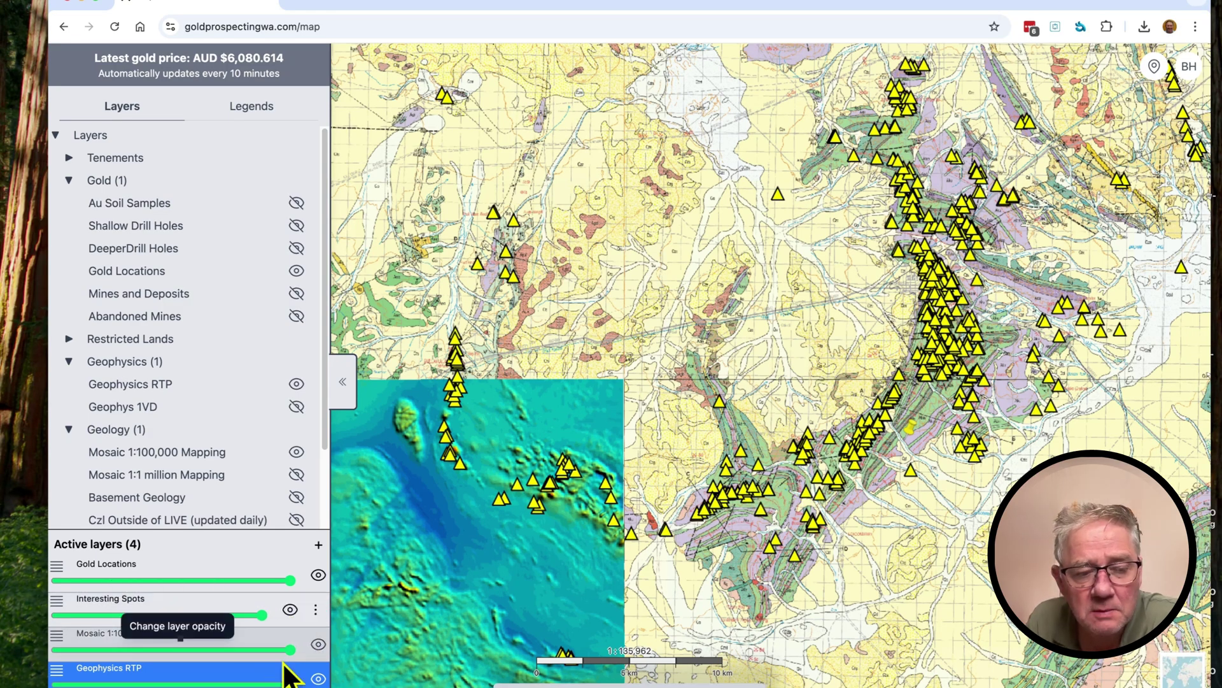
left_click_drag(291, 649, 247, 651)
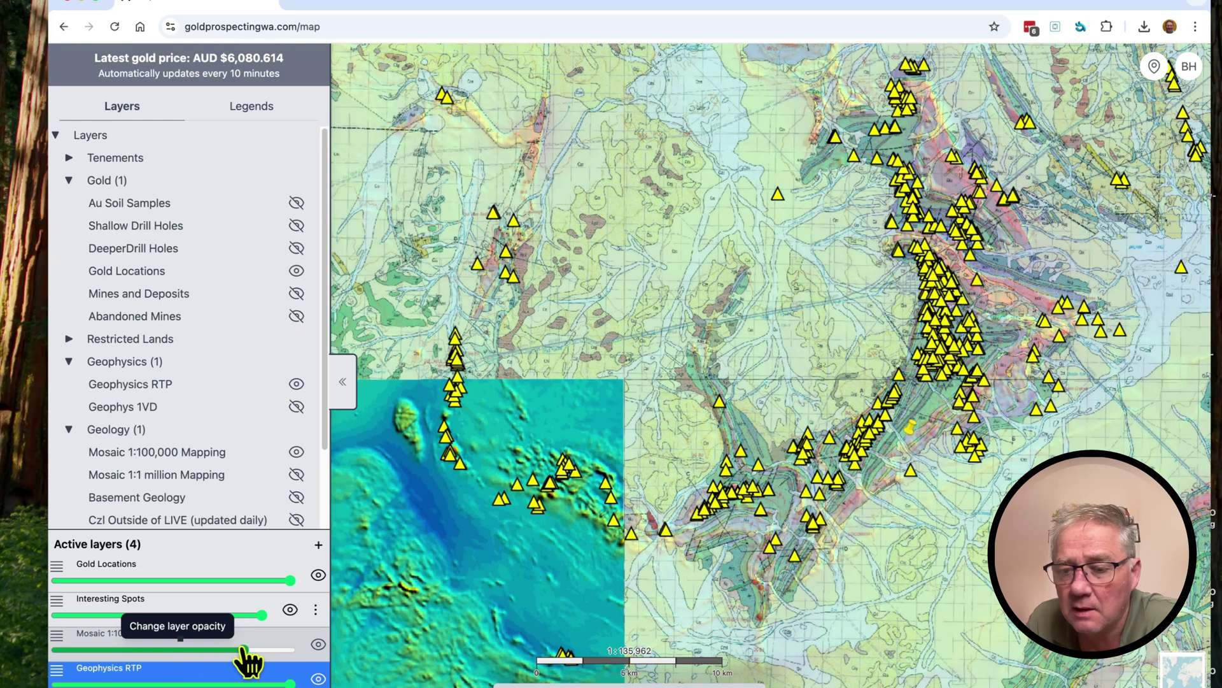
left_click_drag(963, 583, 749, 466)
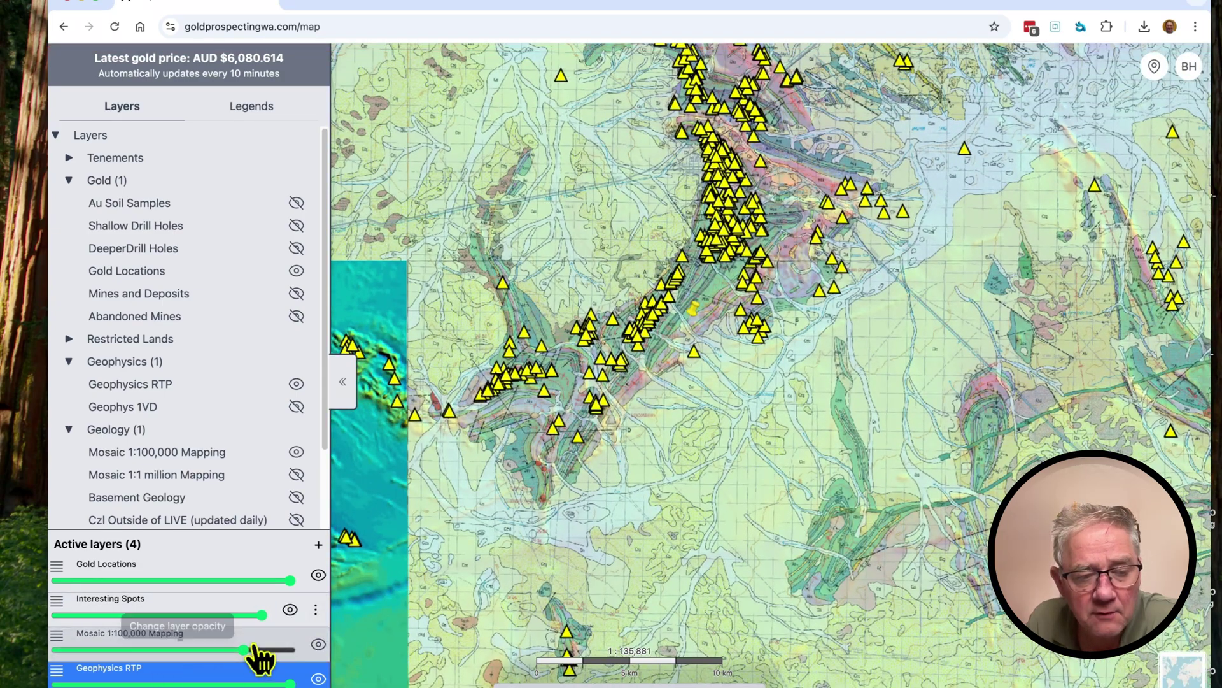
left_click_drag(250, 655, 195, 655)
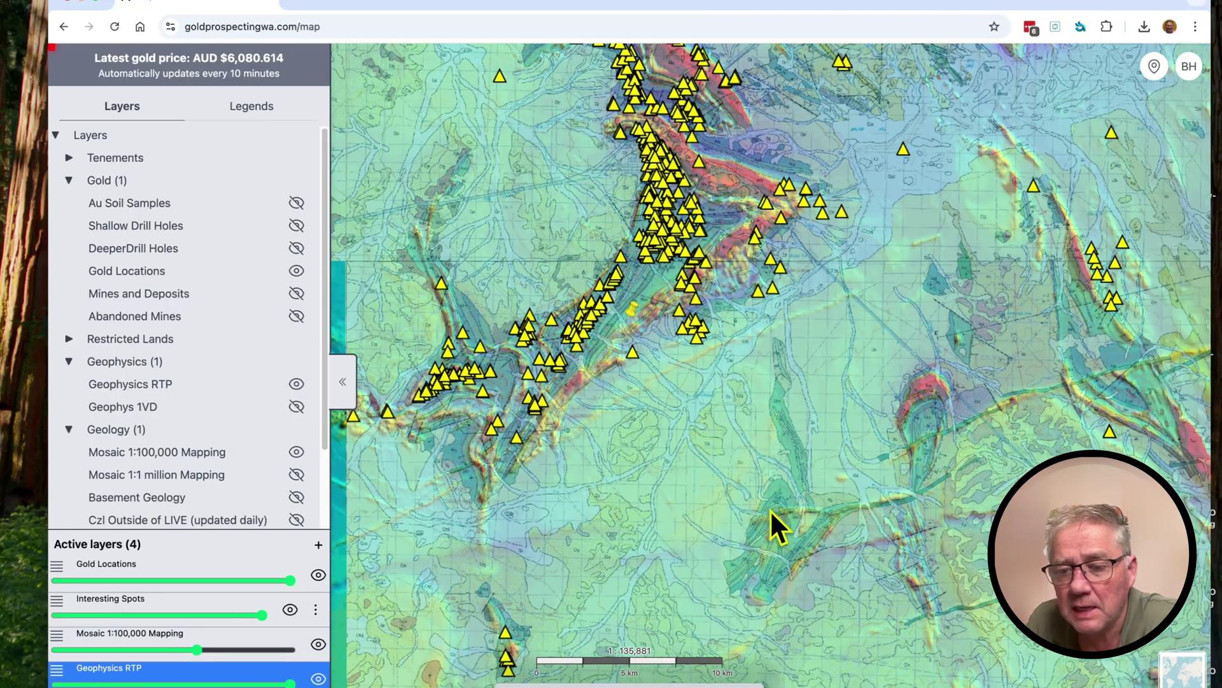
Compare the gold locations with the blended magnetics and geology across the belts to the southeast, varying the Mosaic 1:100,000 Mapping opacity
left_click_drag(769, 509, 574, 518)
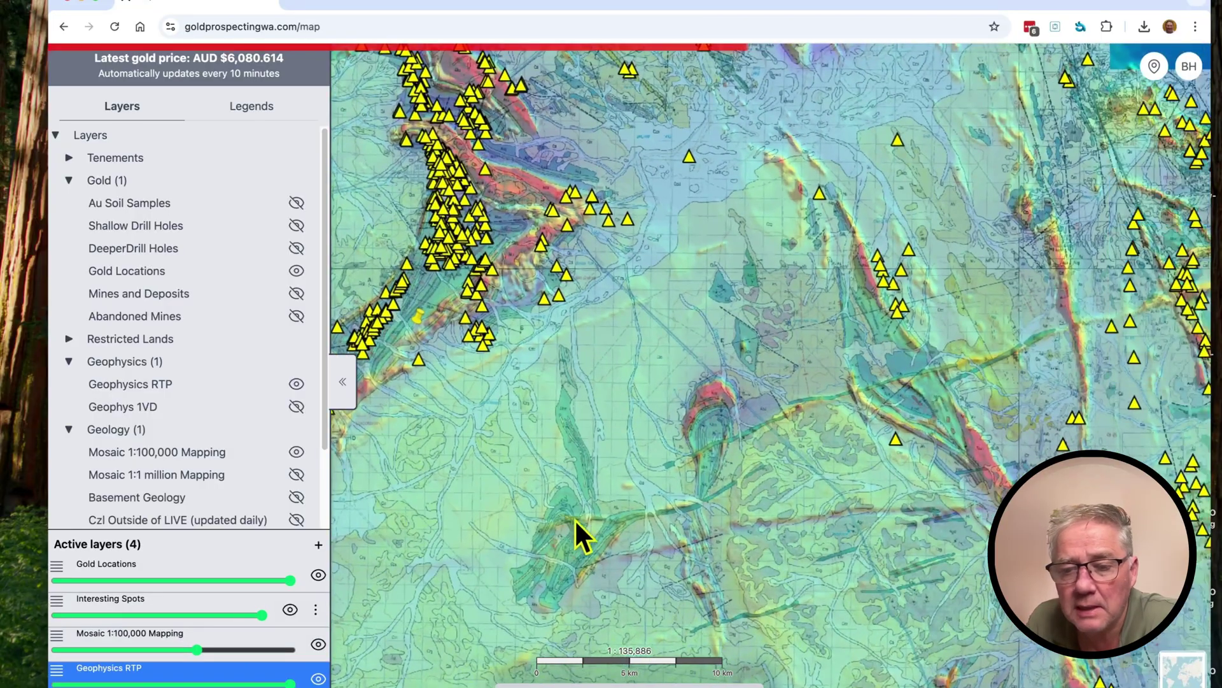
scroll(732, 548, "up", 2)
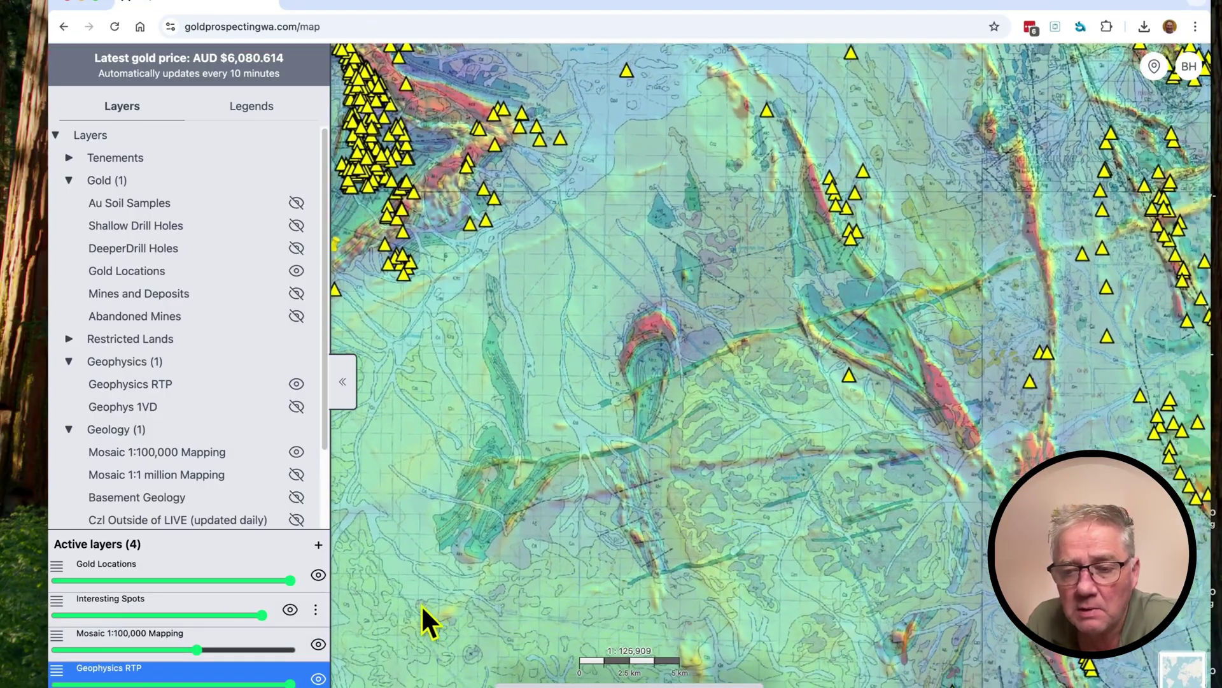
left_click_drag(196, 649, 173, 650)
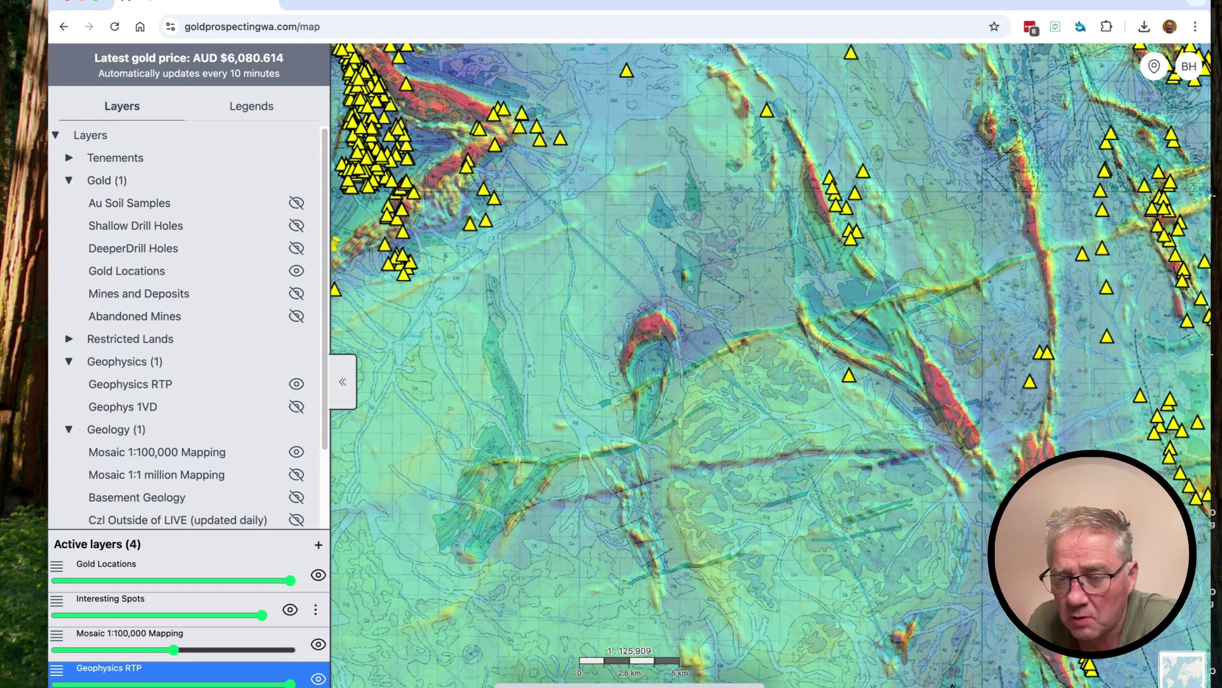
mouse_move(175, 650)
left_mouse_down()
mouse_move(229, 649)
mouse_move(198, 650)
left_mouse_up()
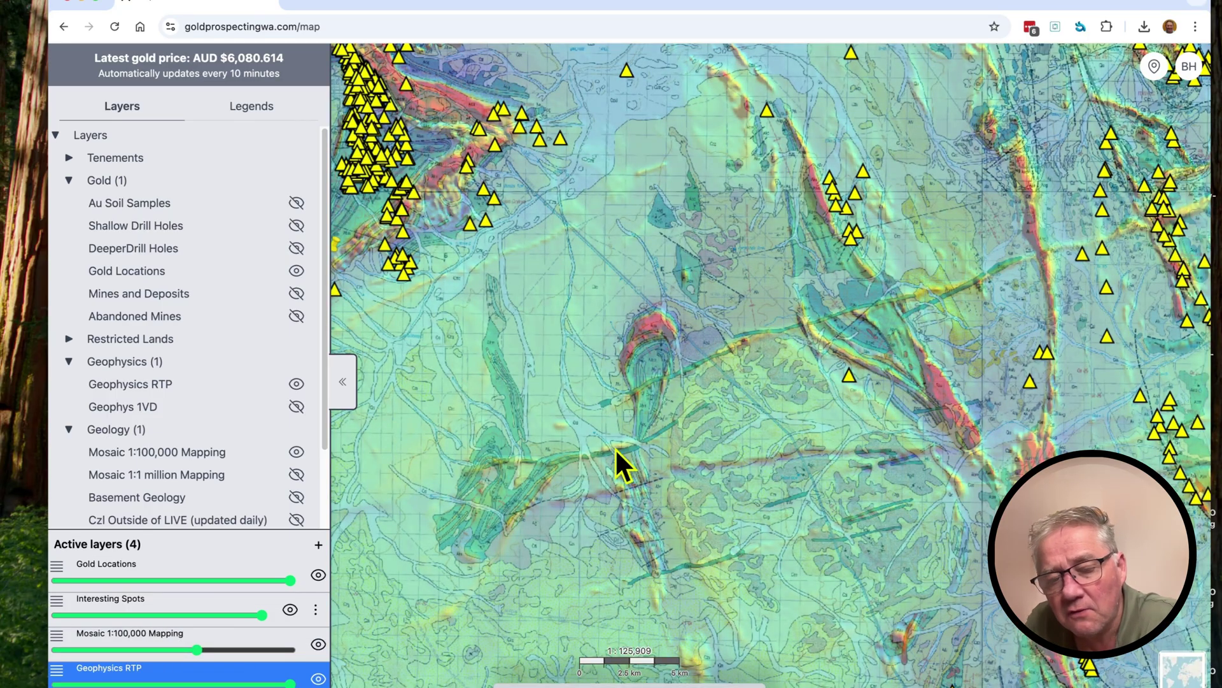
left_click_drag(197, 649, 266, 650)
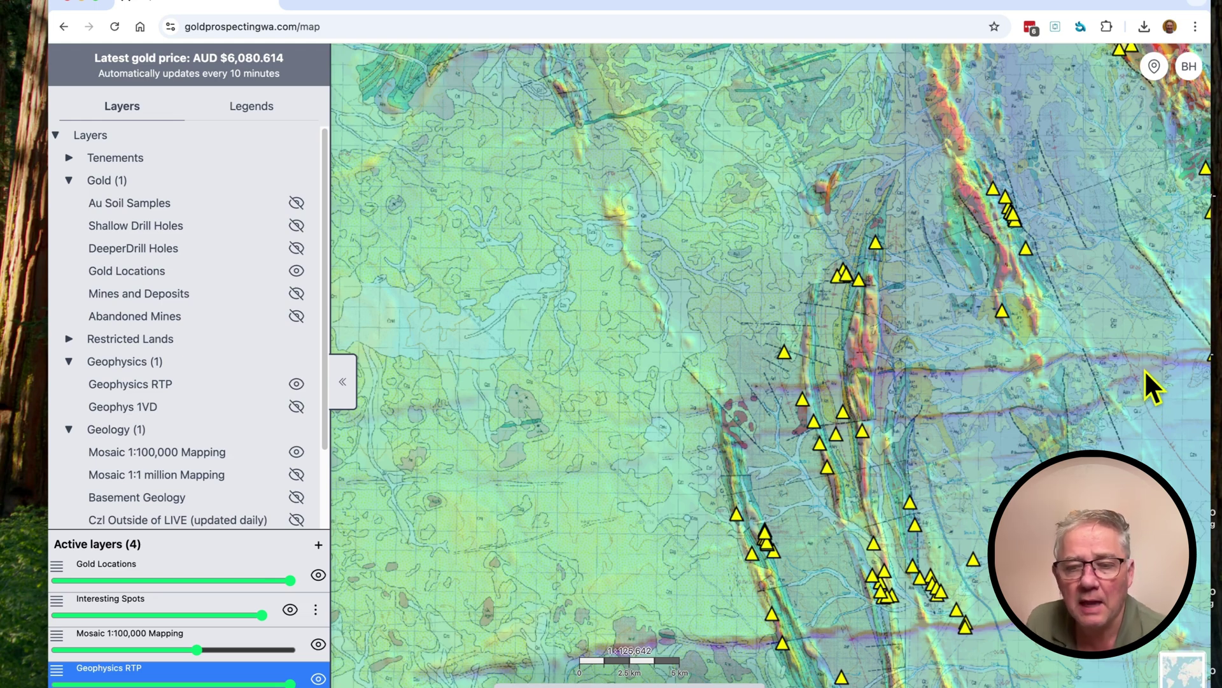
left_click_drag(1144, 369, 1053, 336)
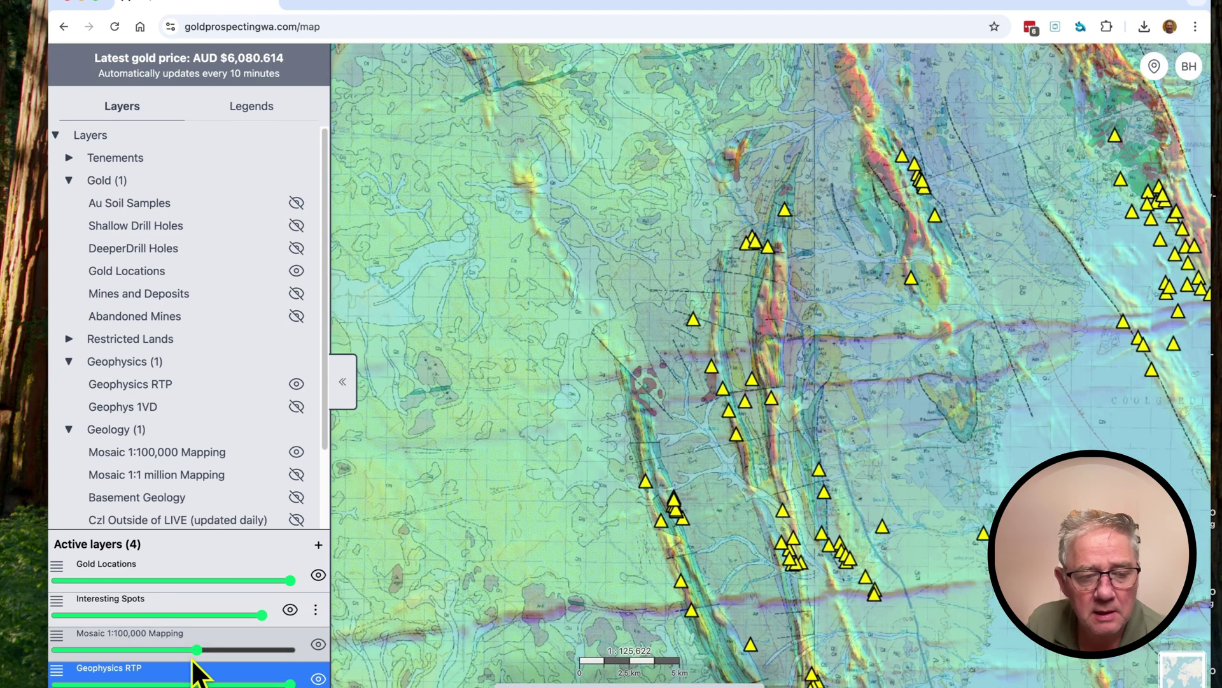
Fade Mosaic 1:100,000 Mapping and Gold Locations to zero opacity over the regional magnetics, and turn both layers off
left_click_drag(197, 650, 57, 649)
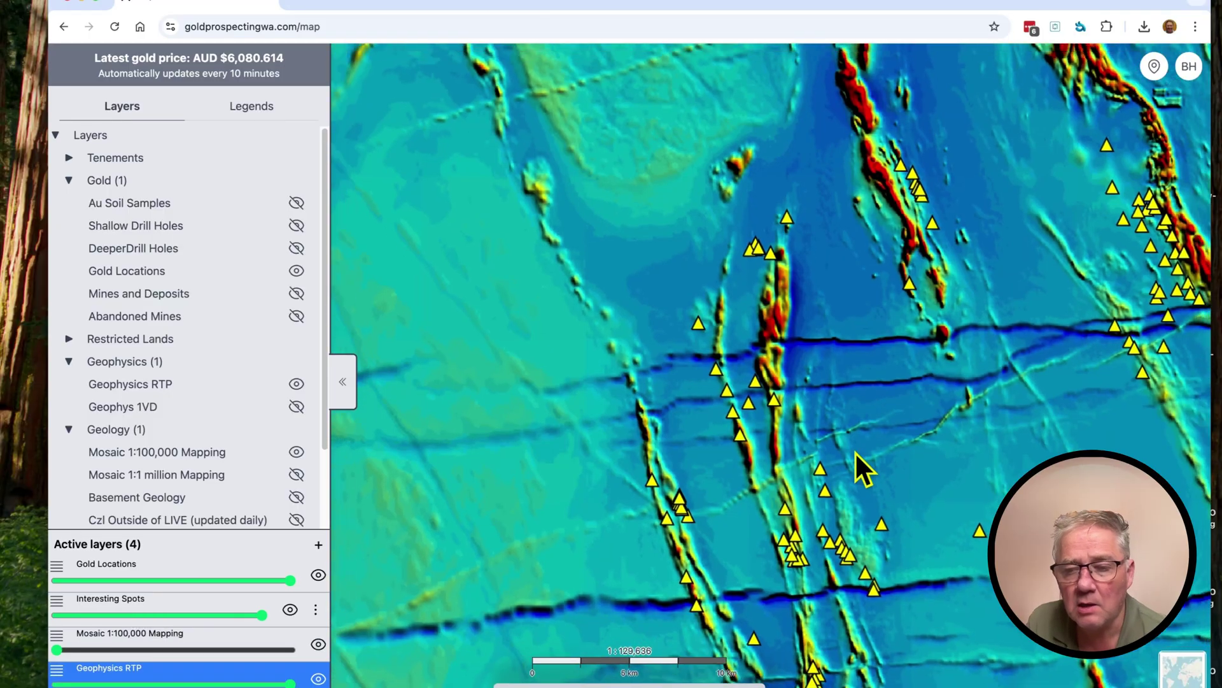
scroll(854, 452, "down", 8)
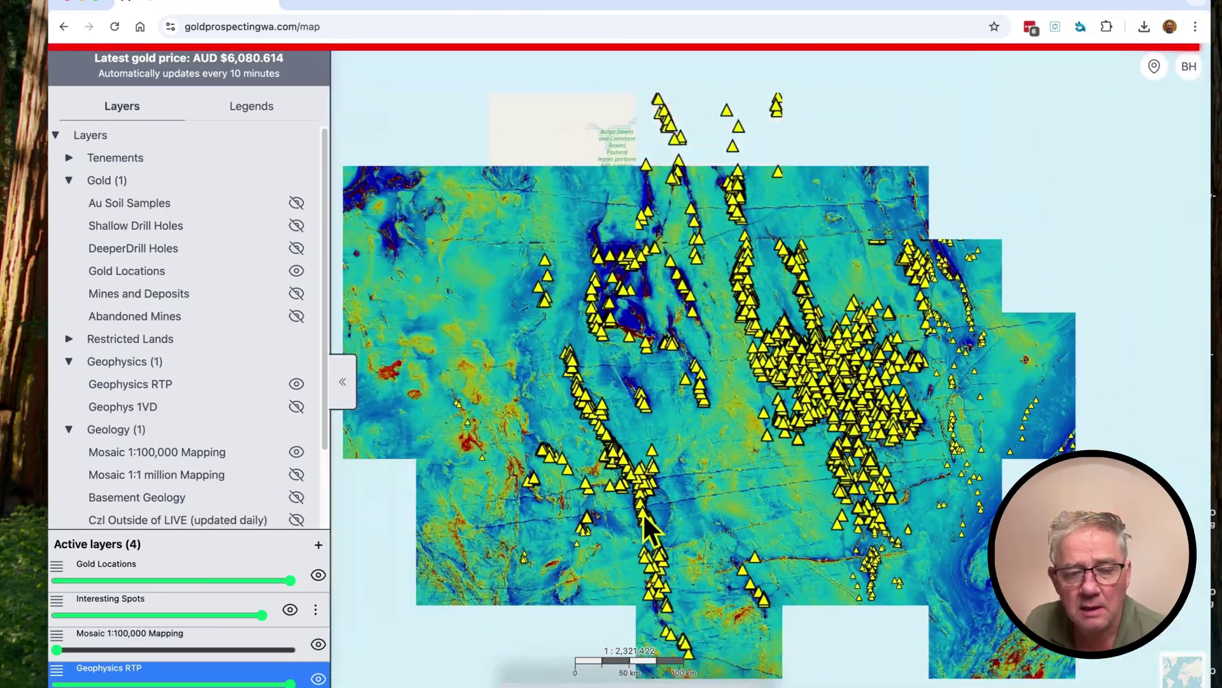
left_click_drag(290, 581, 54, 580)
scroll(884, 499, "up", 3)
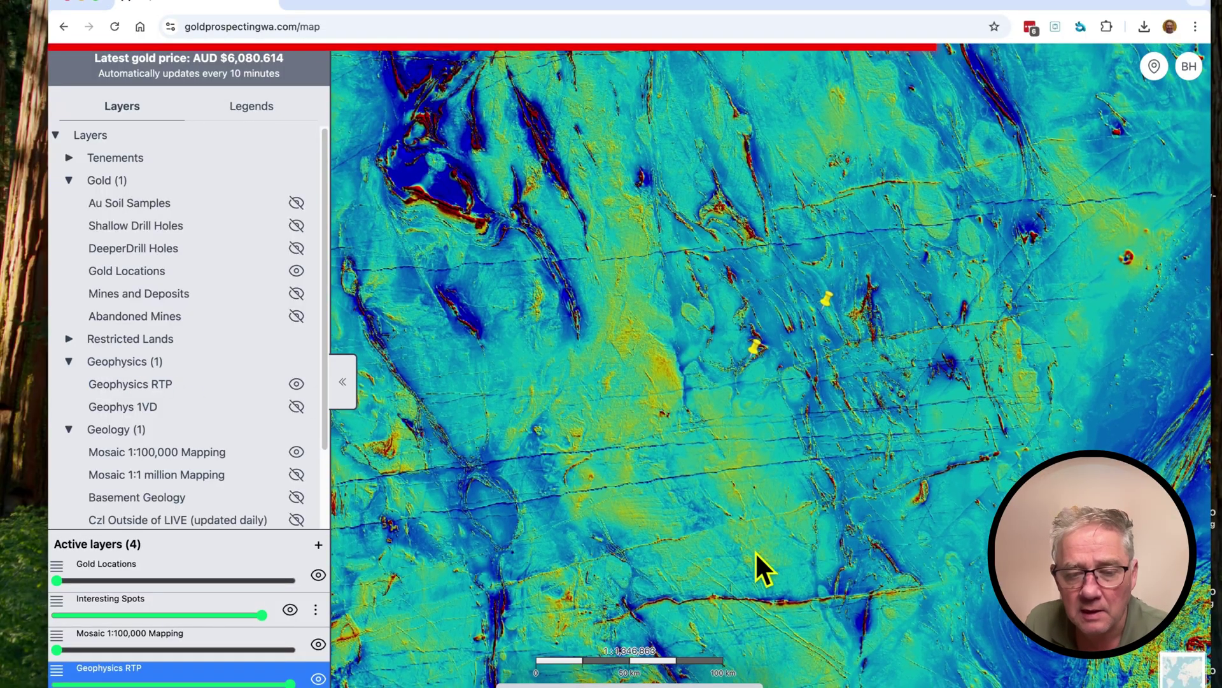
left_click_drag(755, 551, 817, 415)
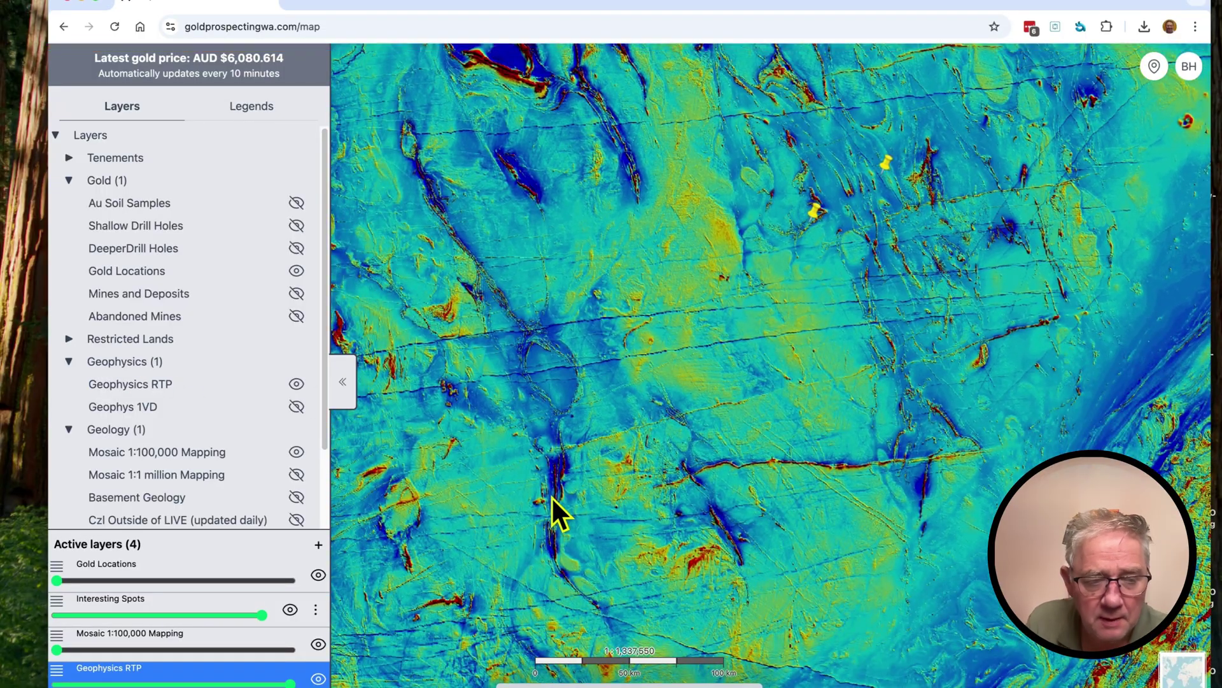
left_click_drag(57, 581, 153, 581)
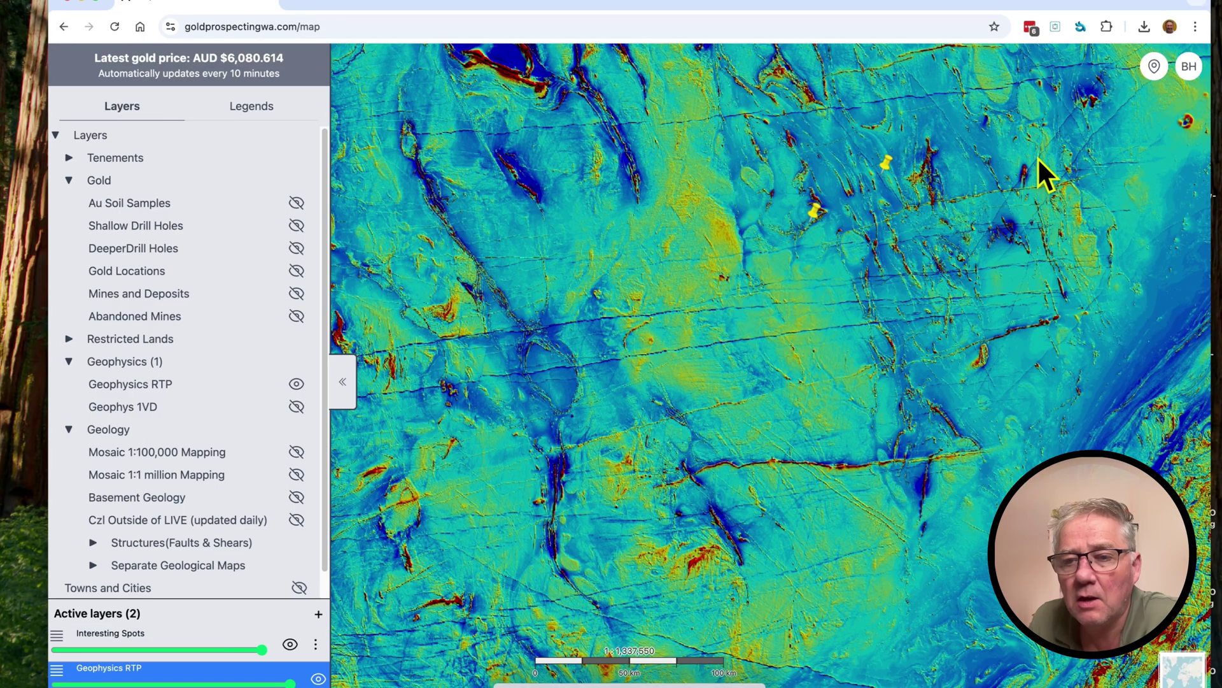
Turn on the Mosaic 1:100,000 Mapping layer around the northeastern Interesting Spots pin near Kalgoorlie, after examining the magnetics there
left_click_drag(896, 213, 747, 426)
scroll(728, 413, "up", 3)
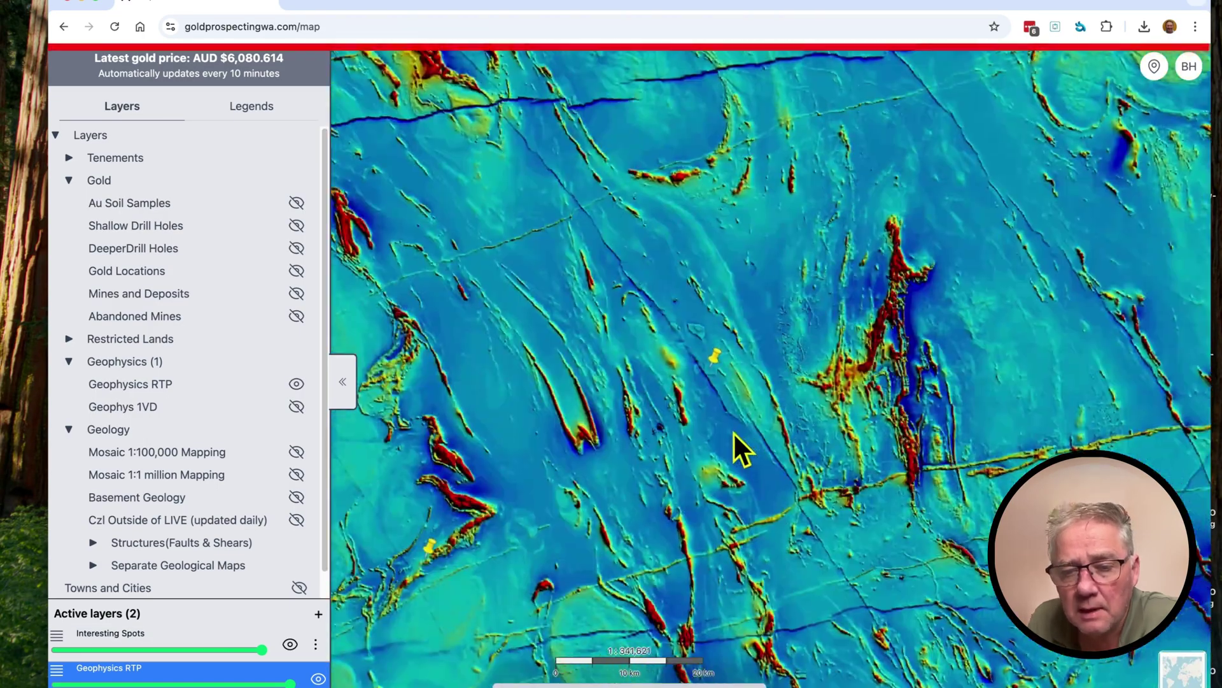
left_click_drag(694, 513, 694, 371)
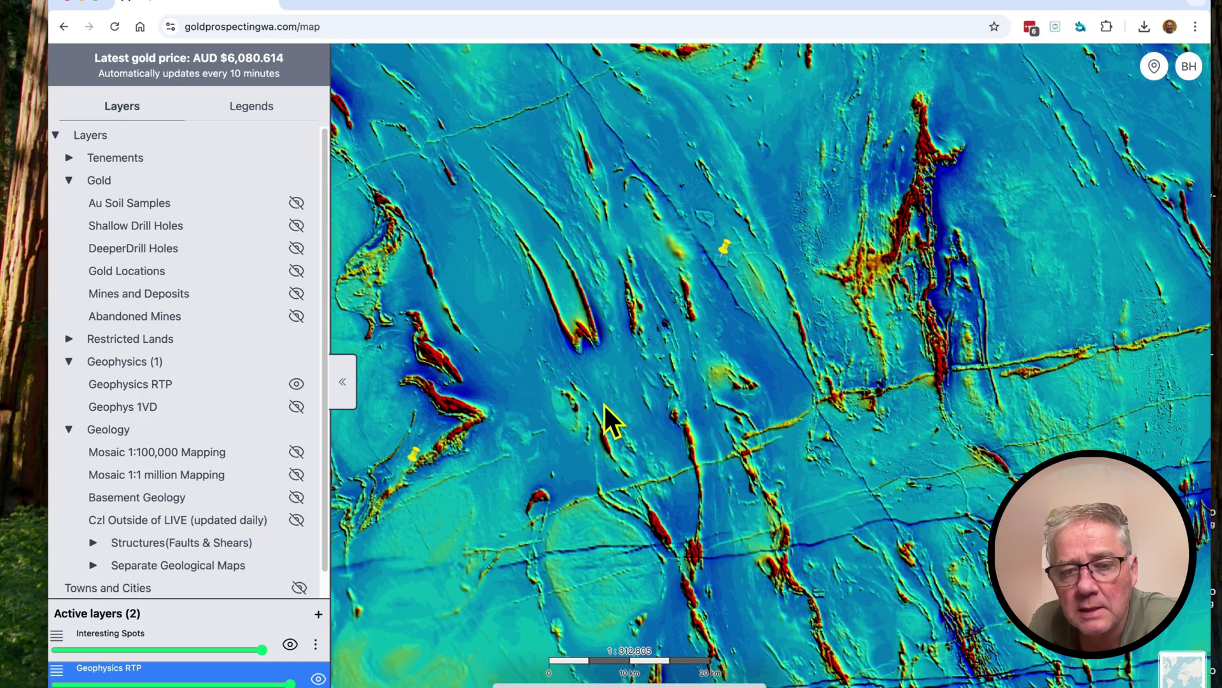
scroll(735, 341, "up", 3)
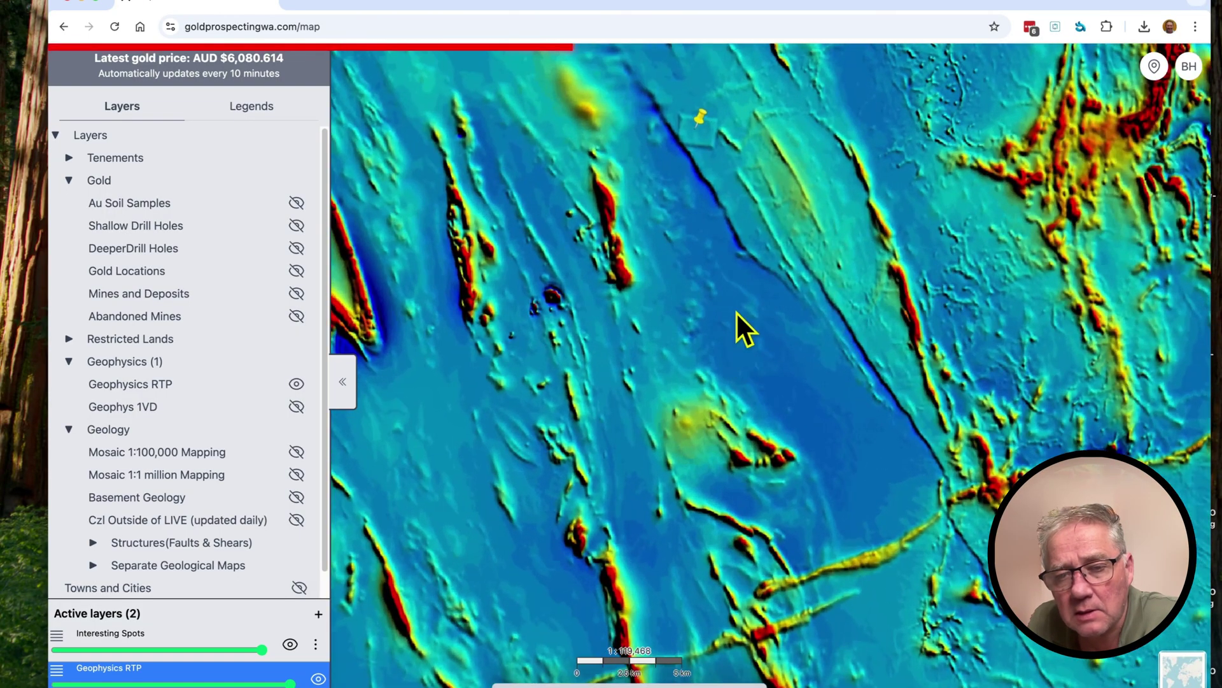
left_click_drag(736, 312, 726, 534)
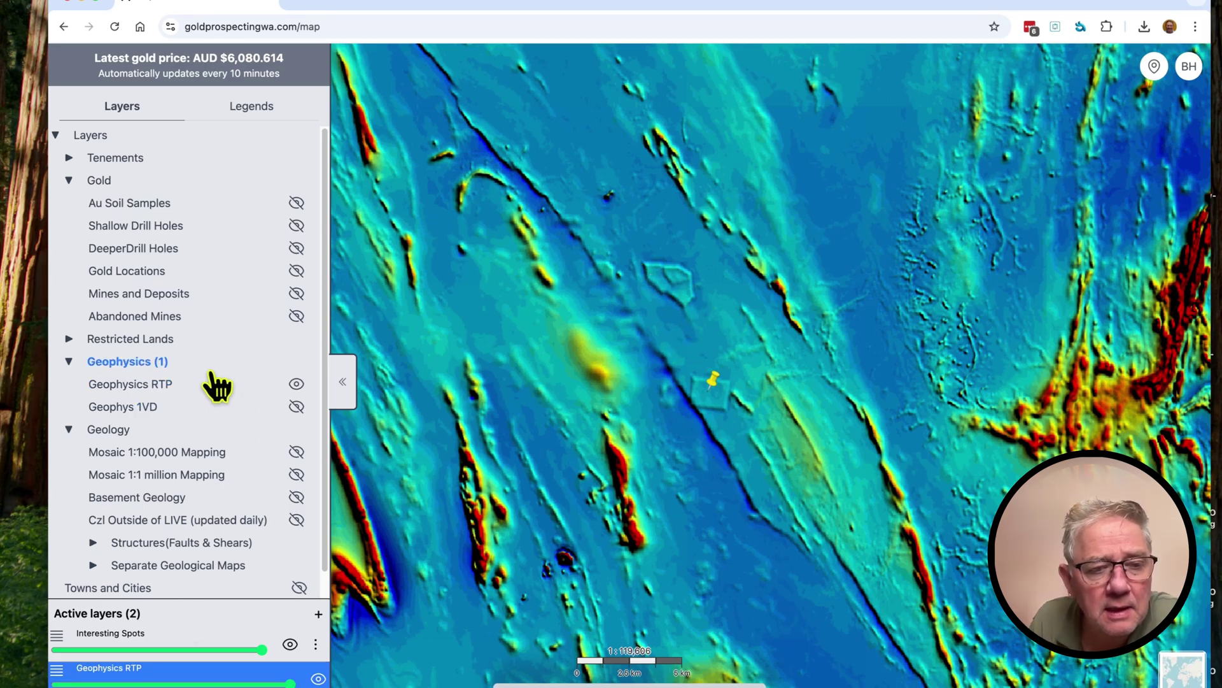
left_click(296, 453)
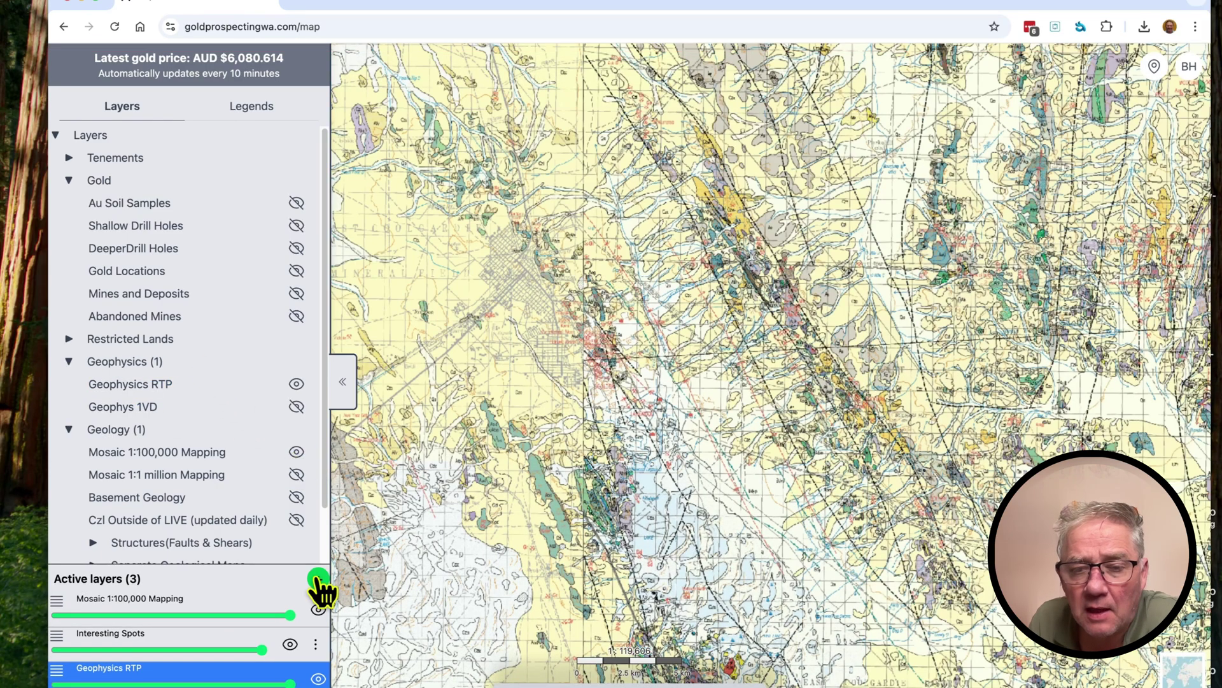
scroll(700, 407, "up", 2)
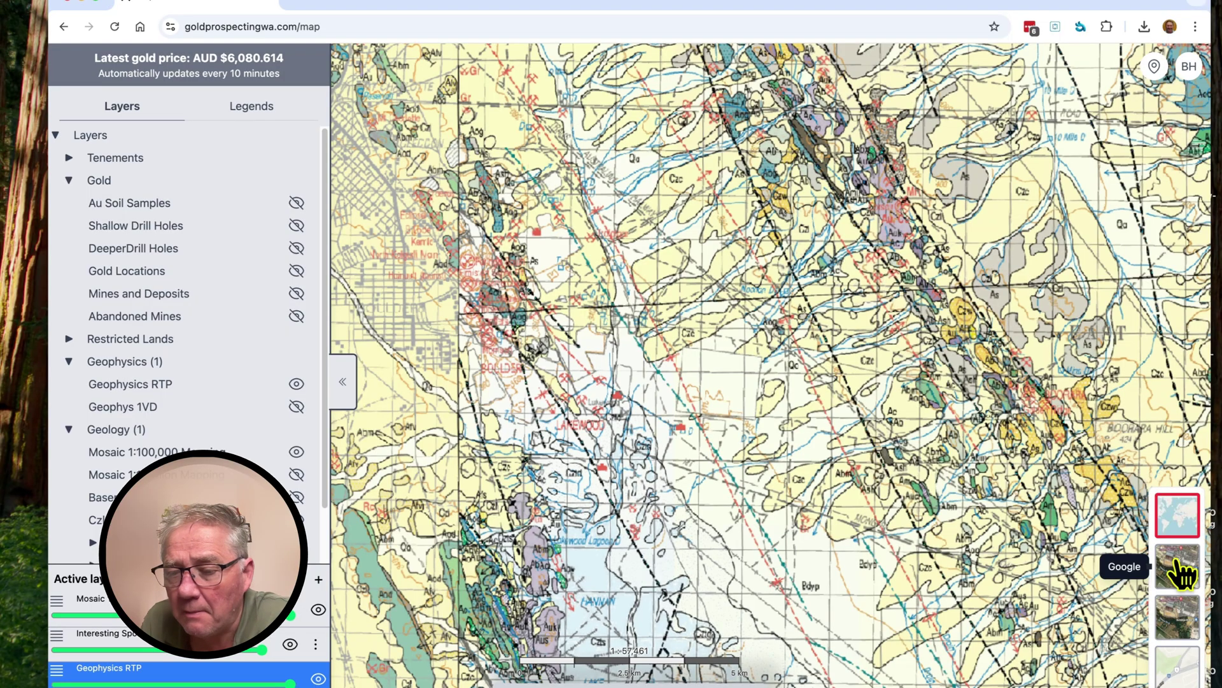
Switch the base map to Google and reduce Mosaic 1:100,000 Mapping, Interesting Spots and Geophysics RTP to zero opacity
left_click(1179, 566)
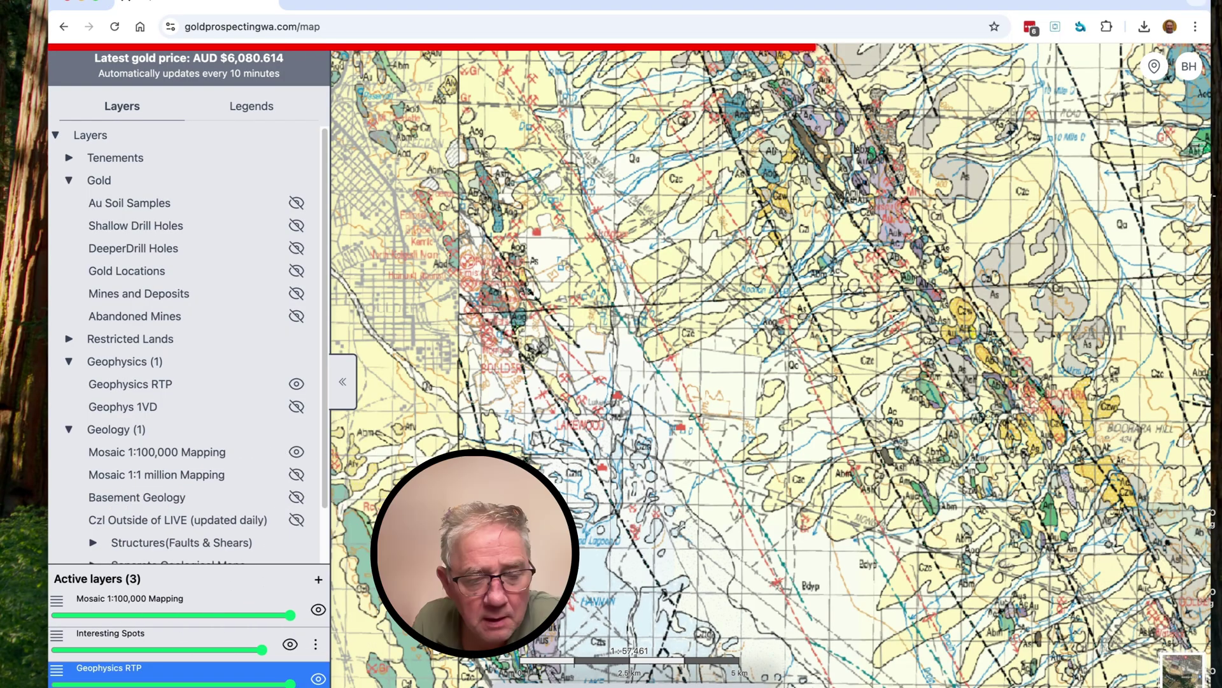
left_click_drag(288, 615, 58, 615)
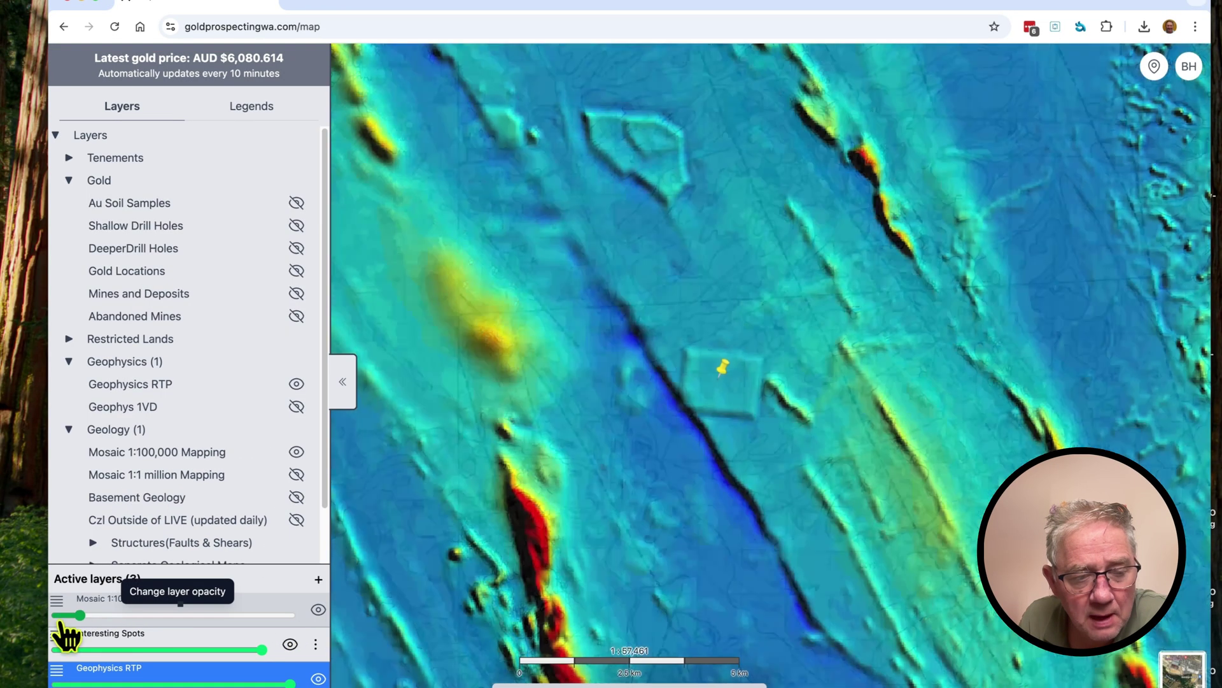
left_click_drag(261, 650, 56, 649)
left_click(57, 683)
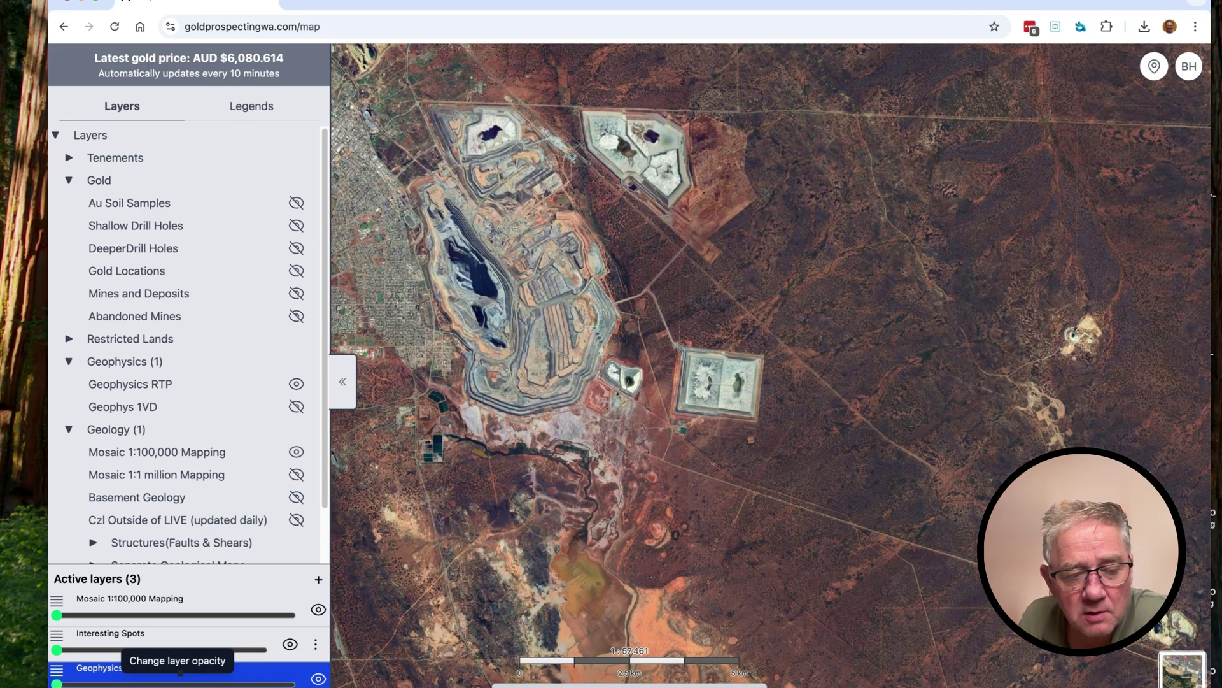
Set Geophysics RTP to about 60% opacity and compare the magnetics with the open pit and tailings dams in the satellite imagery
left_click(174, 683)
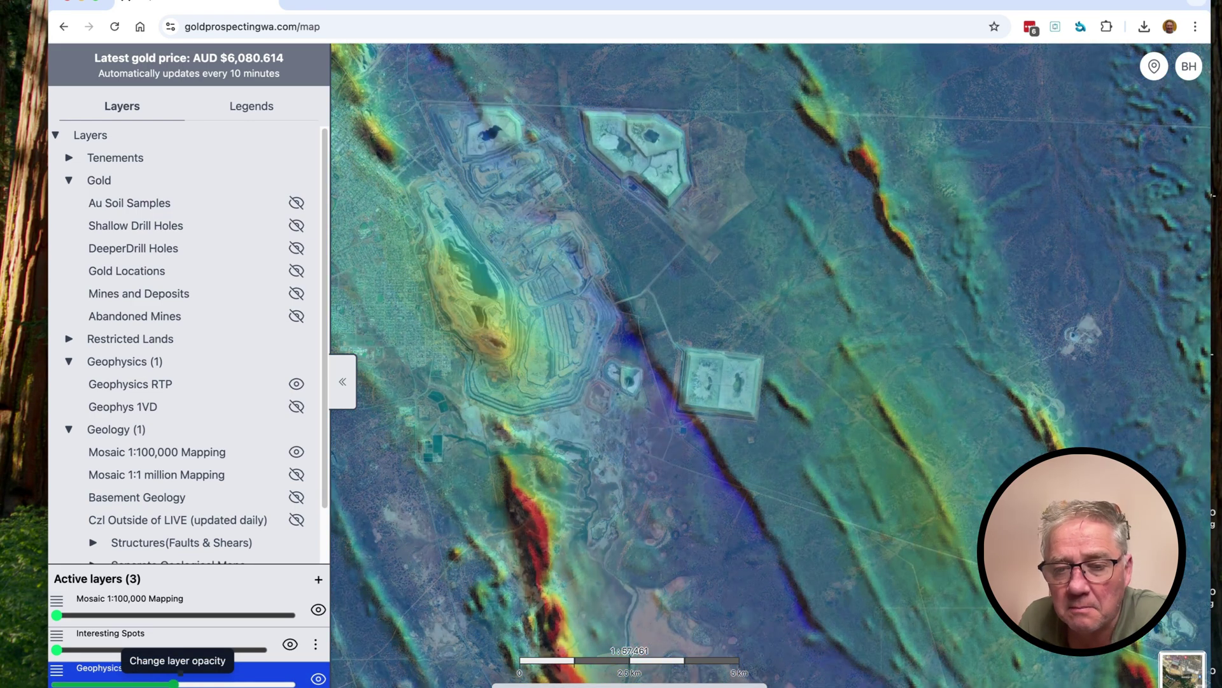
mouse_move(174, 683)
left_mouse_down()
mouse_move(127, 684)
mouse_move(244, 683)
mouse_move(198, 683)
left_mouse_up()
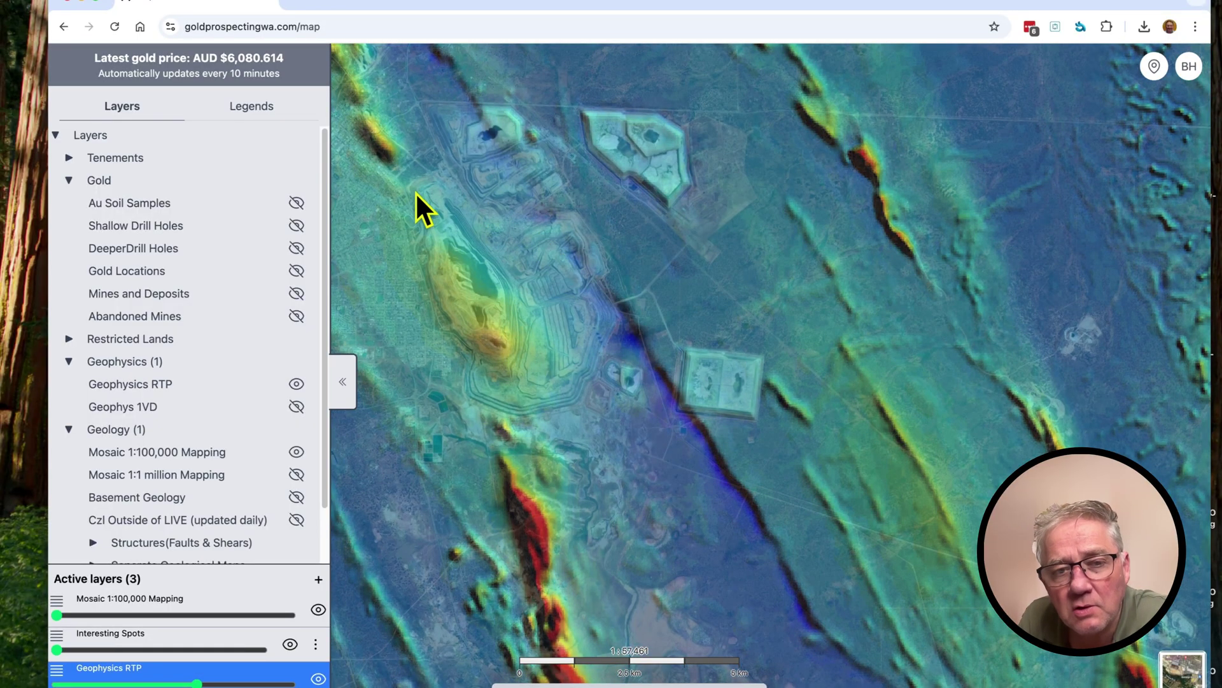
left_click_drag(446, 320, 496, 426)
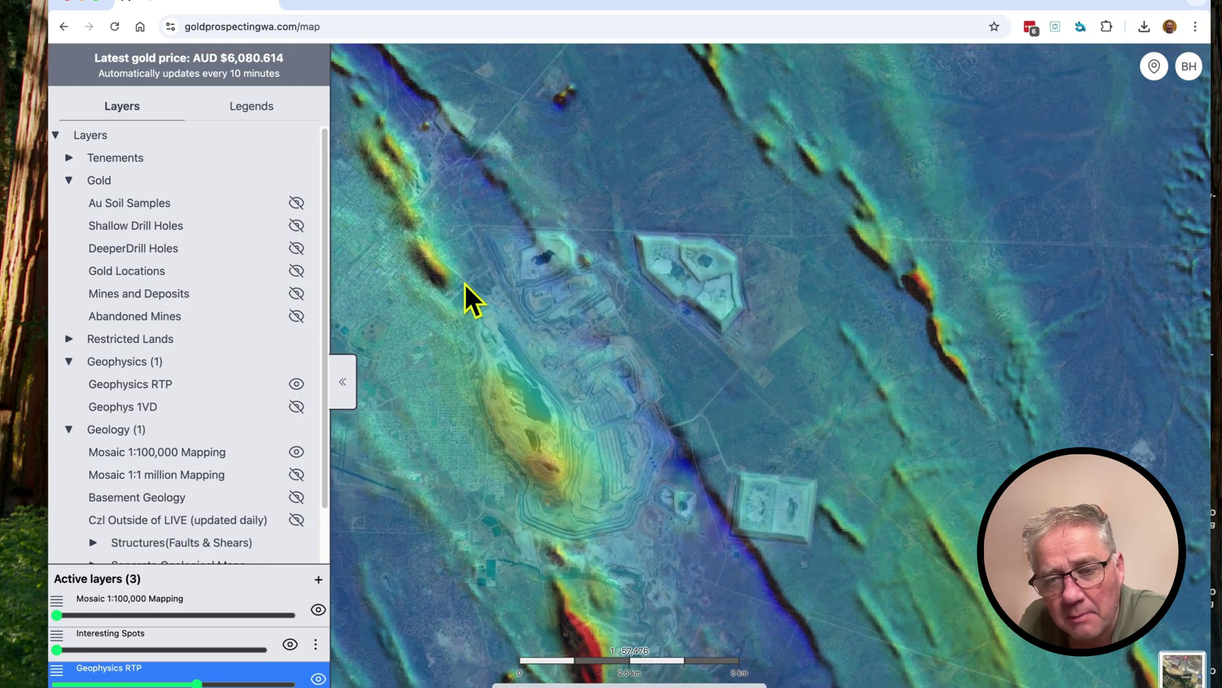
left_click_drag(542, 554, 372, 396)
mouse_move(538, 466)
left_mouse_down()
mouse_move(536, 406)
mouse_move(548, 444)
left_mouse_up()
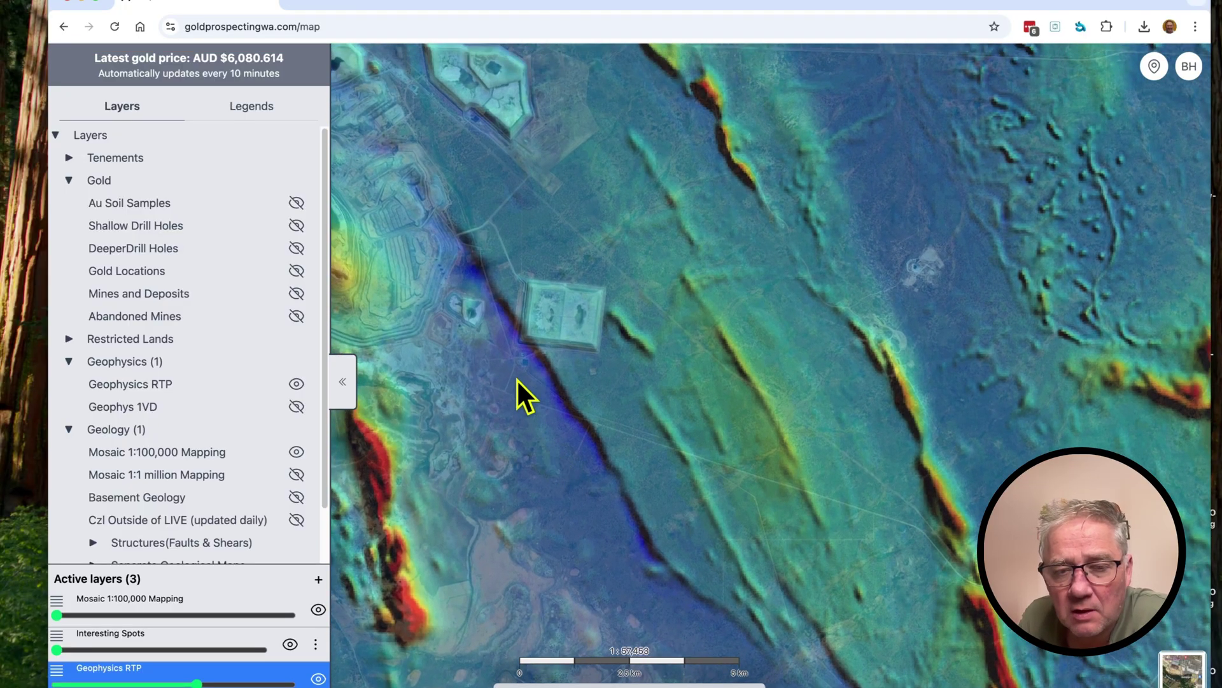
left_click_drag(501, 434, 476, 450)
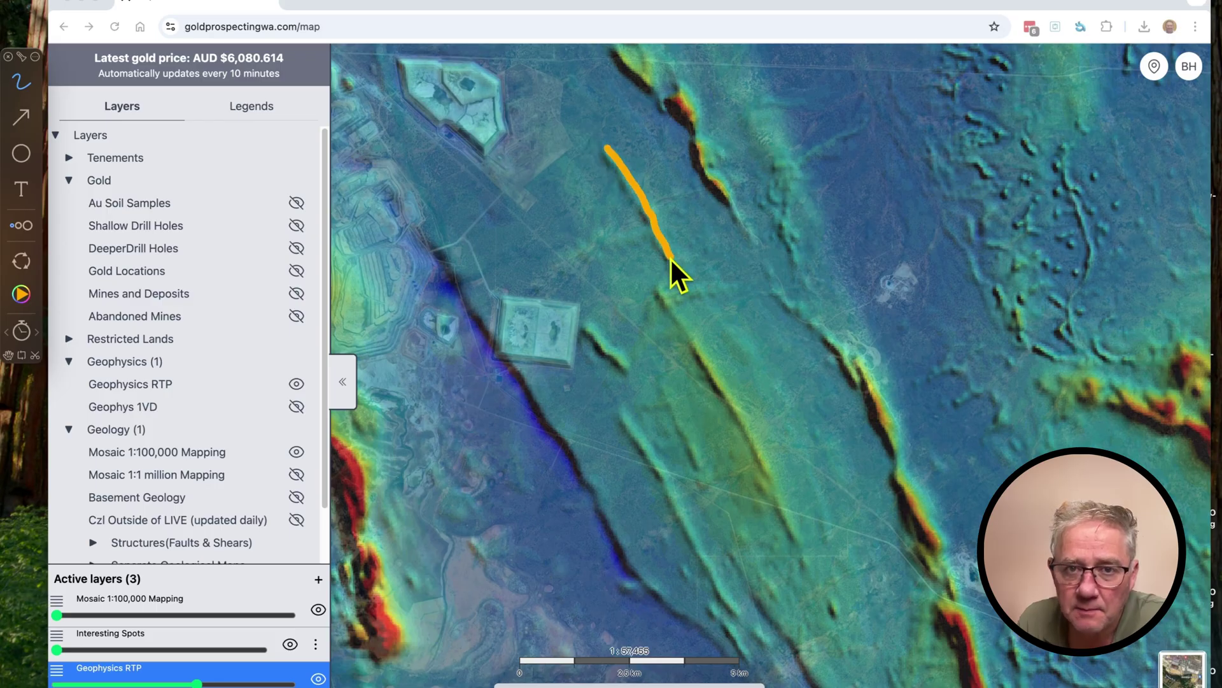
Trace the northwest–southeast magnetic ridges east of the tailings dams and the north-northeast breaks crossing them with the brush
left_click_drag(662, 282, 681, 312)
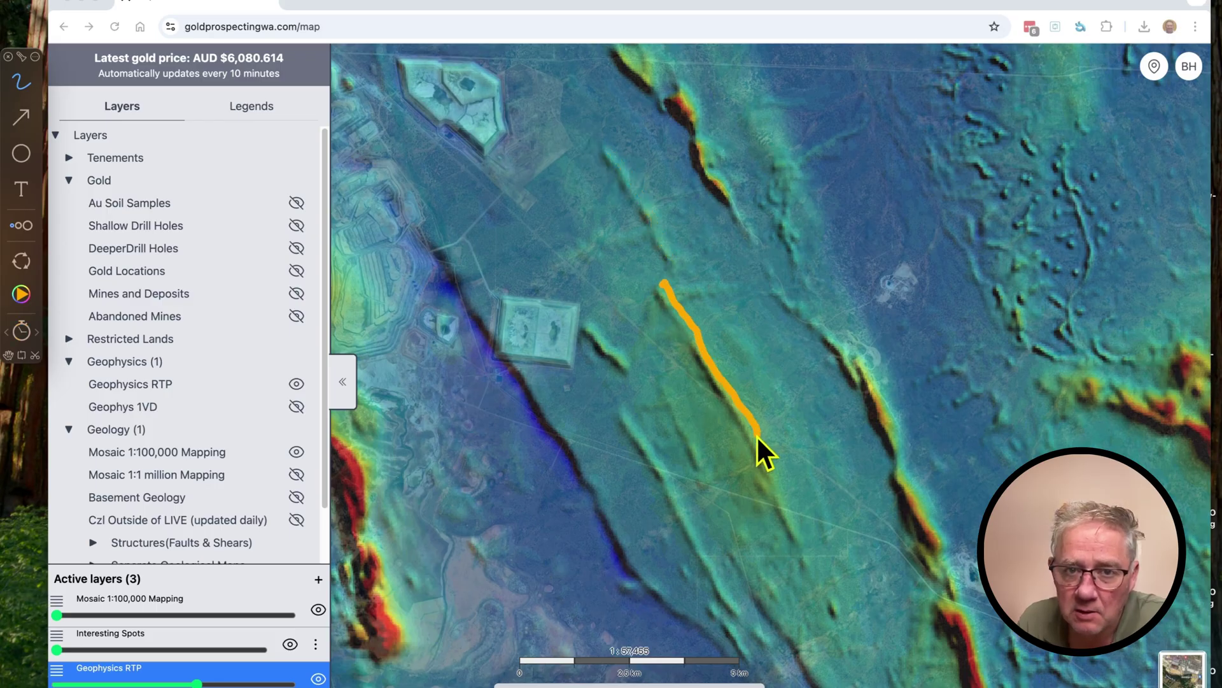
left_click_drag(587, 323, 594, 331)
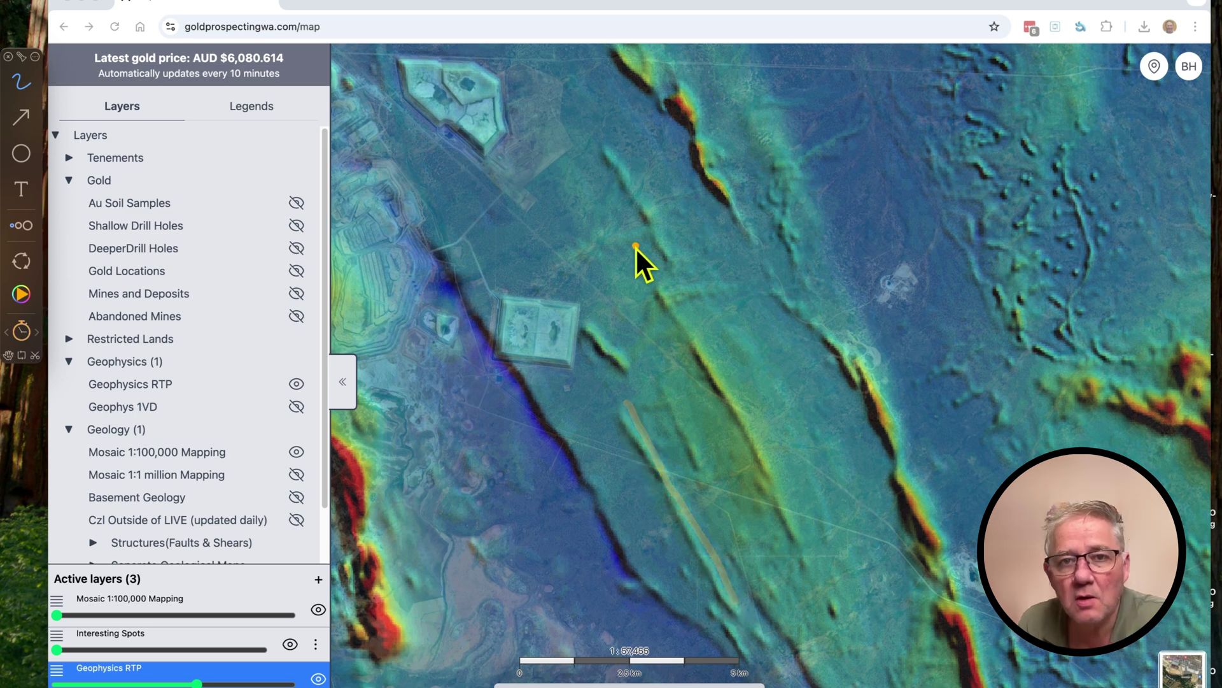
left_click_drag(690, 167, 690, 170)
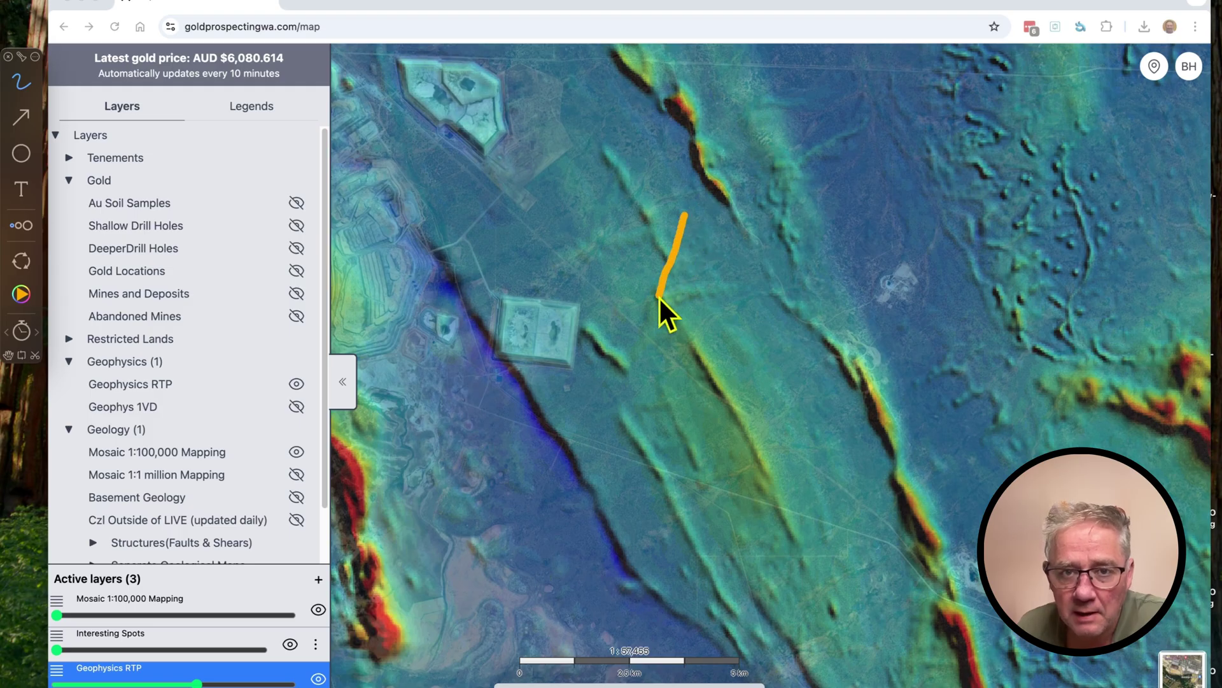
left_click_drag(757, 241, 758, 242)
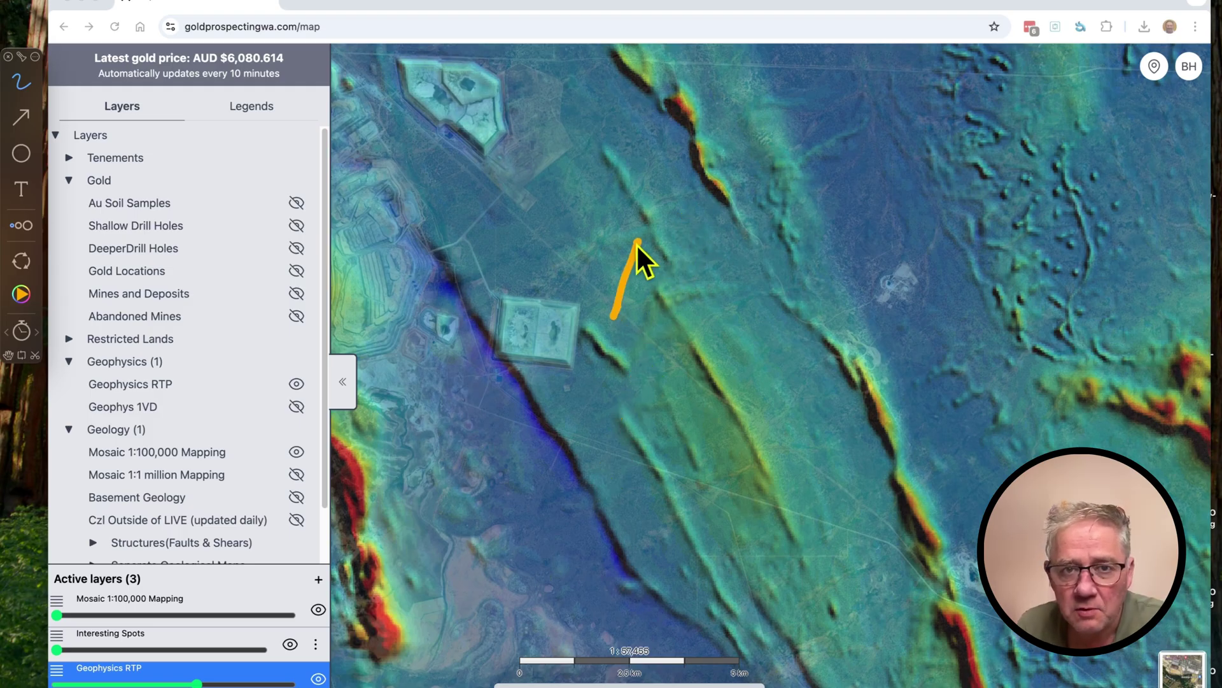
mouse_move(686, 263)
left_mouse_down()
mouse_move(659, 366)
mouse_move(679, 331)
left_mouse_up()
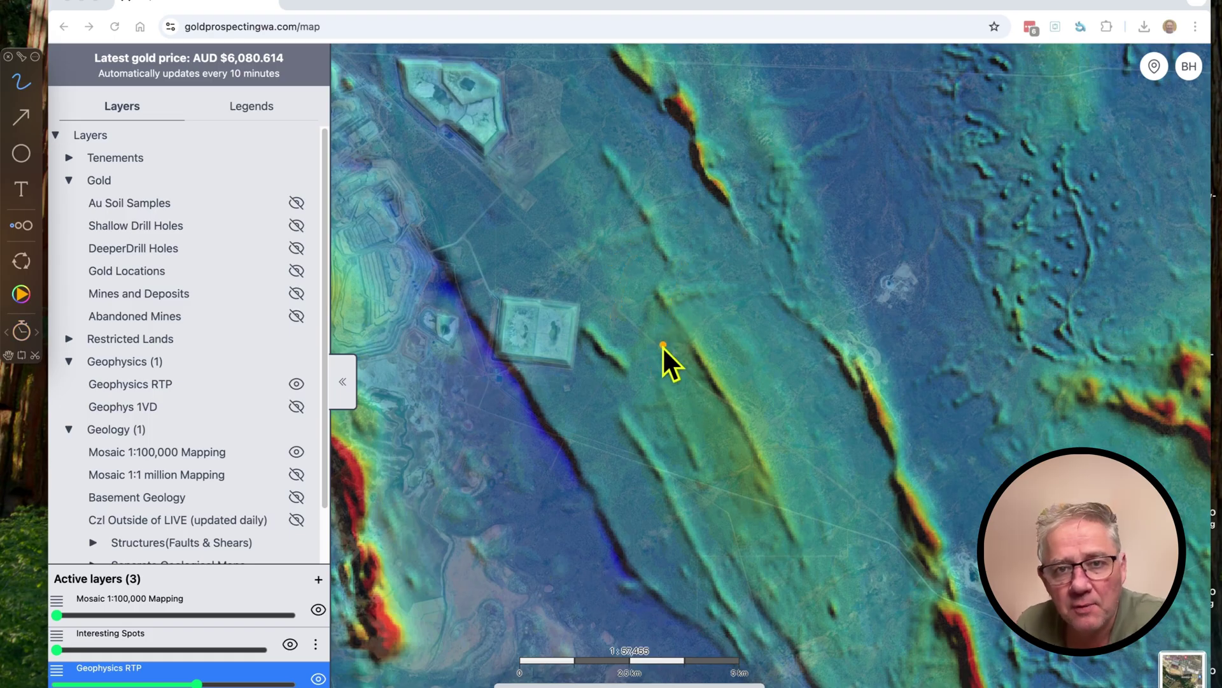
left_click_drag(595, 474, 621, 401)
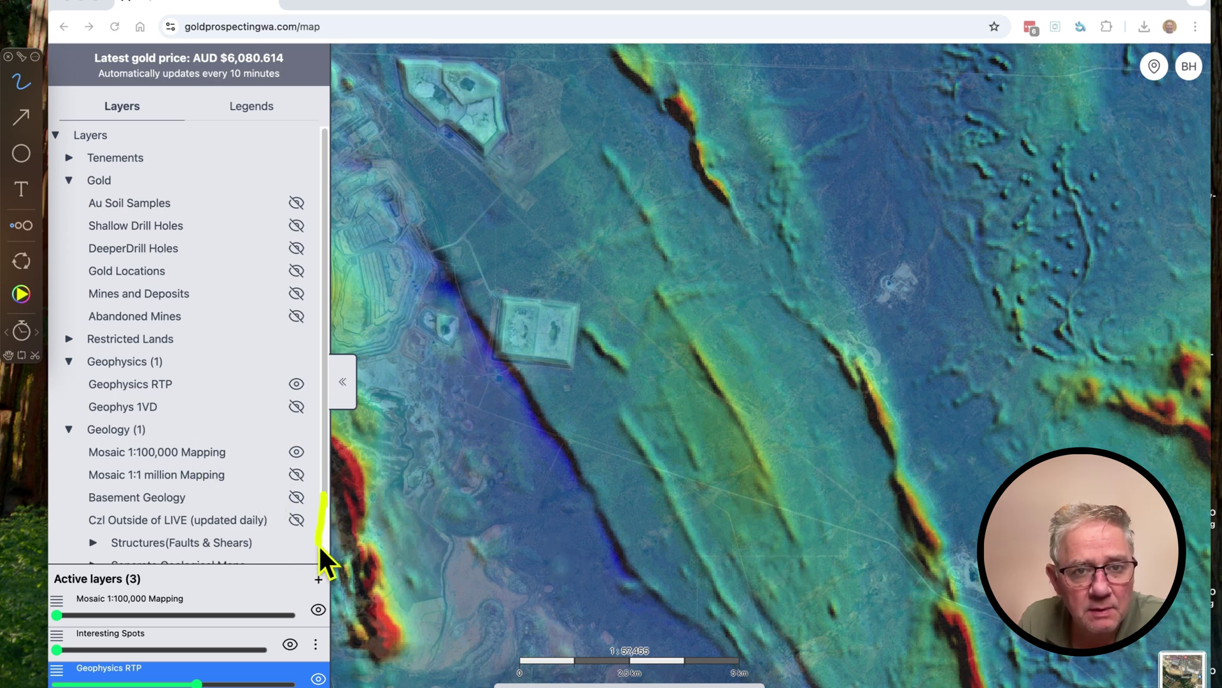
Turn on the 1:500K Structures and 1:100K Structures layers and compare the faults with the magnetics around the open pit
scroll(322, 547, "down", 2)
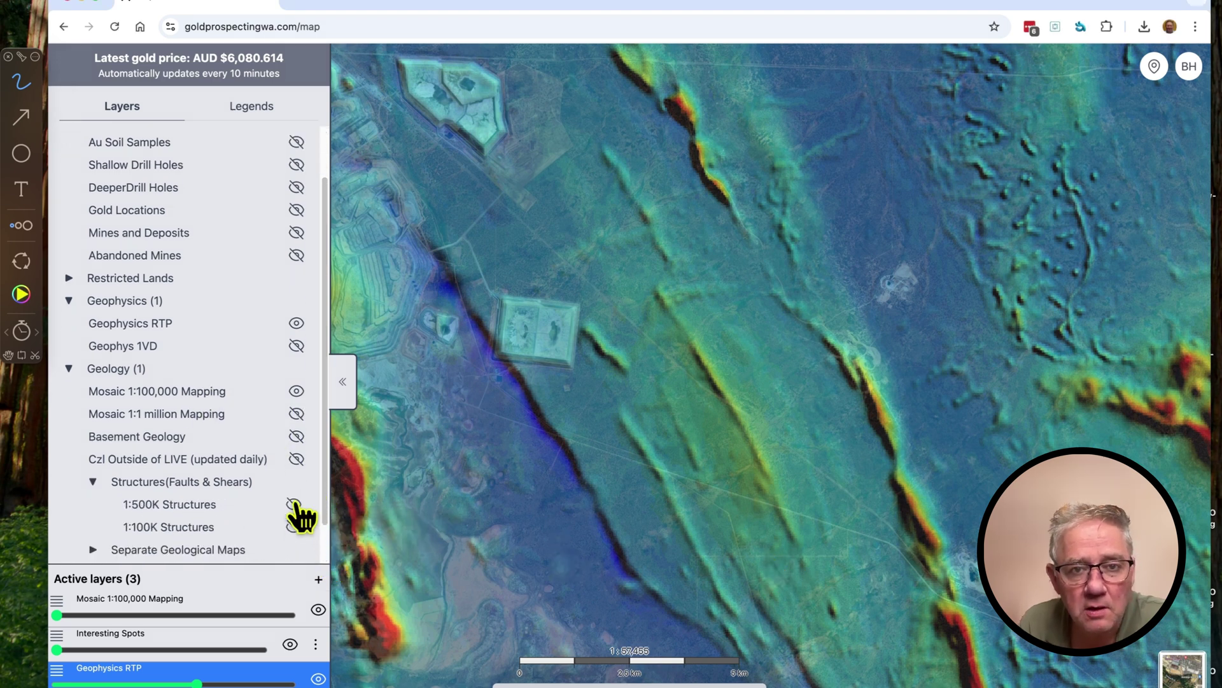
left_click(294, 504)
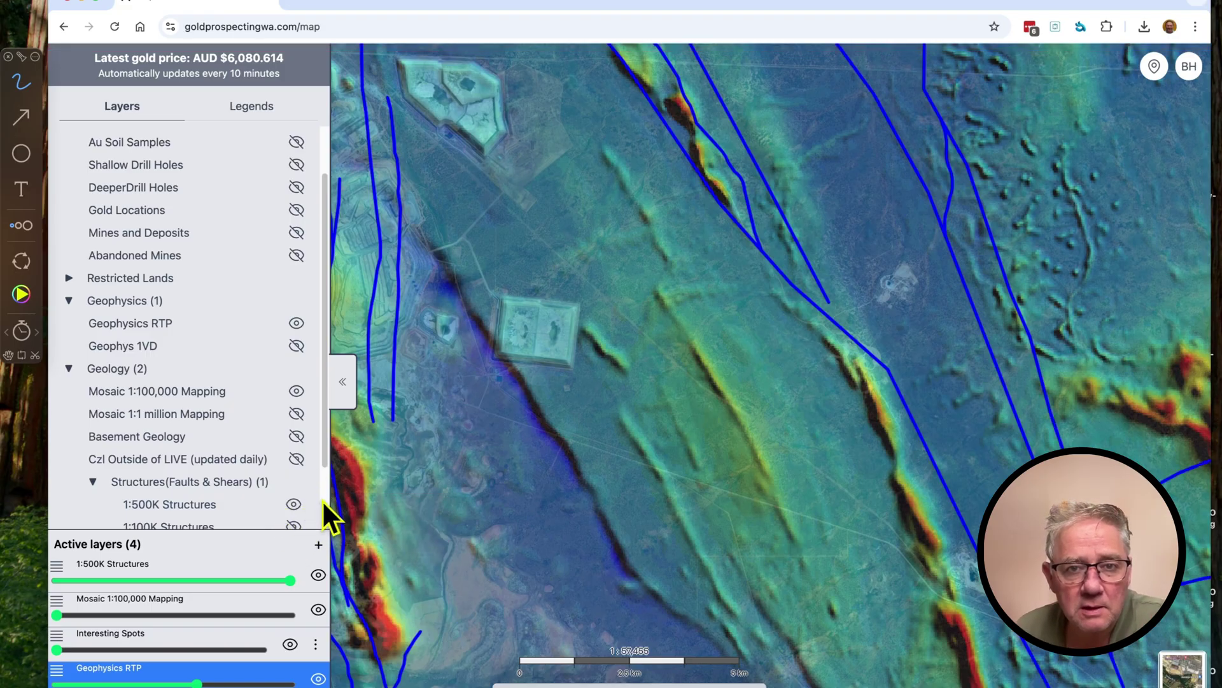
scroll(306, 484, "down", 3)
left_click(294, 448)
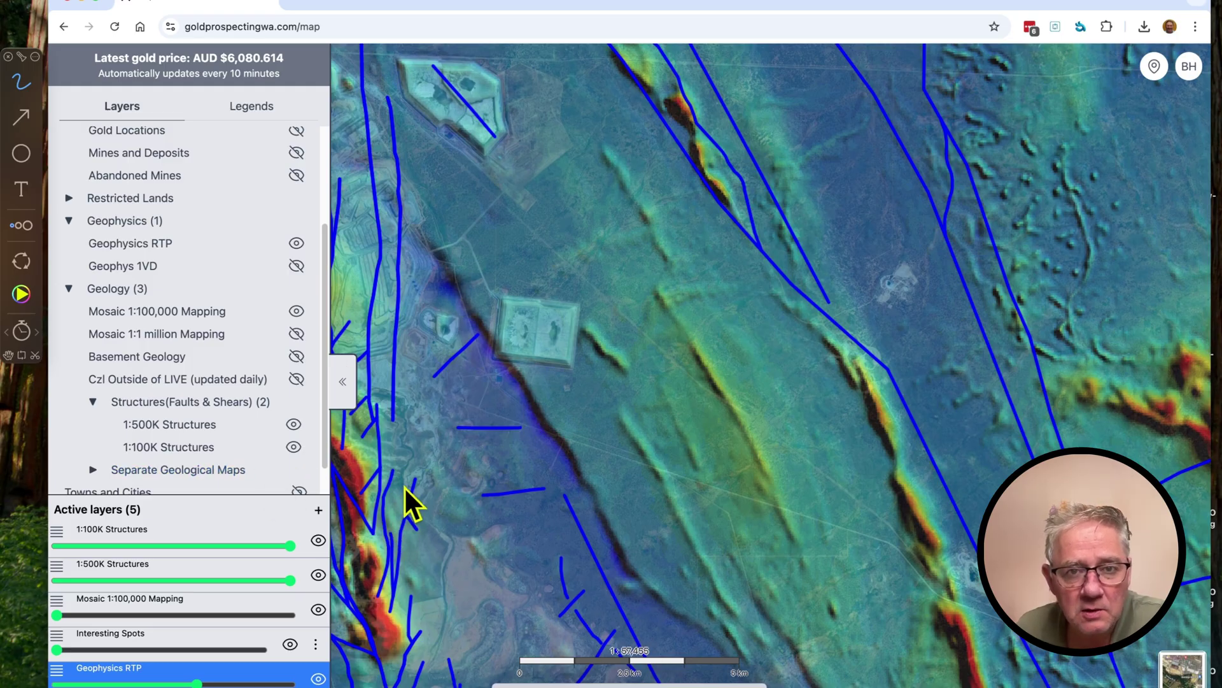
left_click_drag(405, 488, 546, 464)
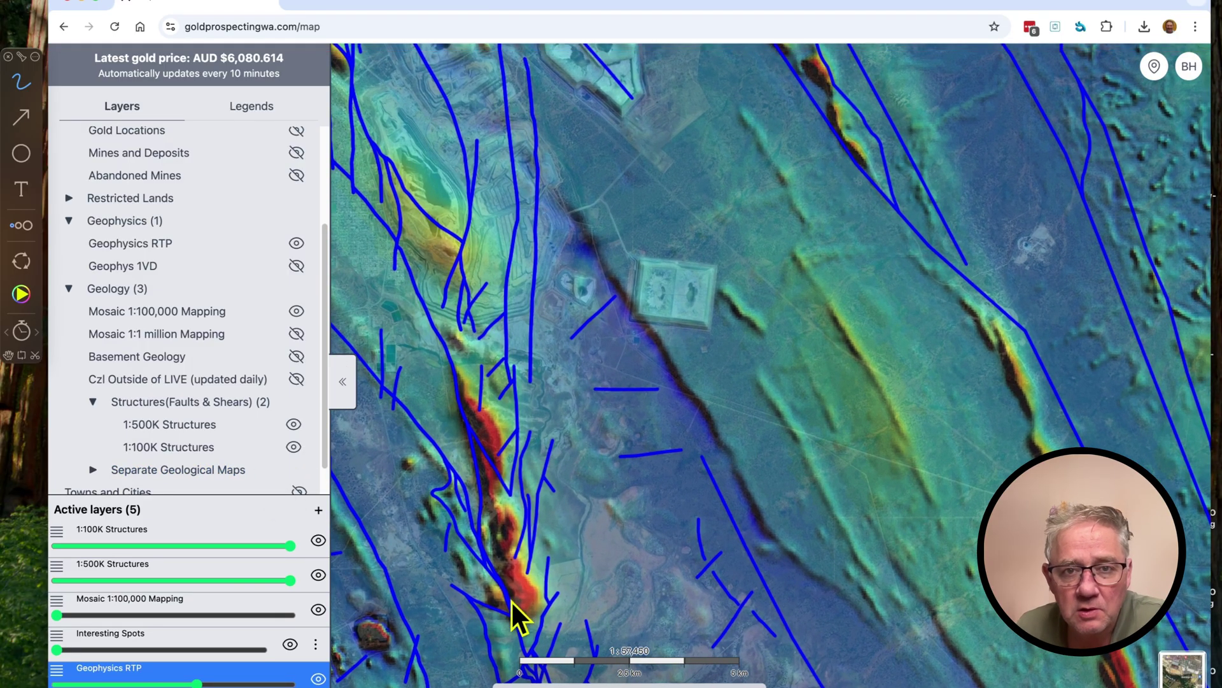
left_click_drag(494, 312, 536, 360)
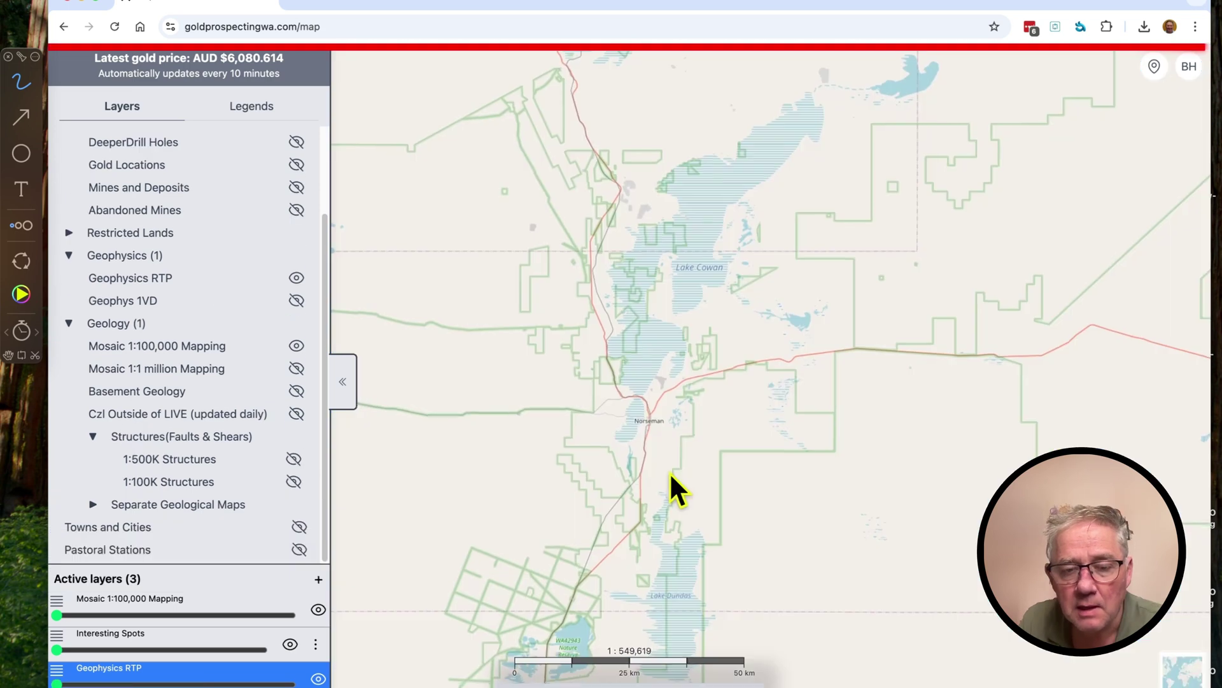
Show the magnetics around Norseman by setting Geophysics RTP to about 80% opacity
scroll(662, 567, "up", 3)
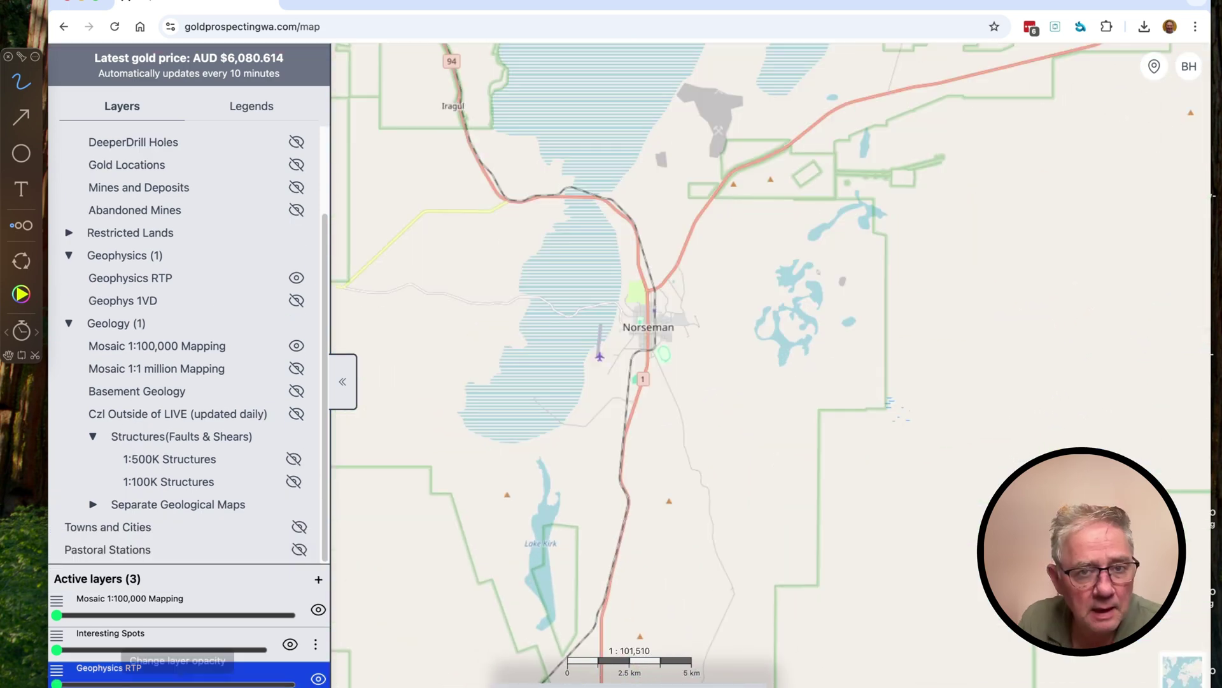
left_click_drag(57, 684, 244, 684)
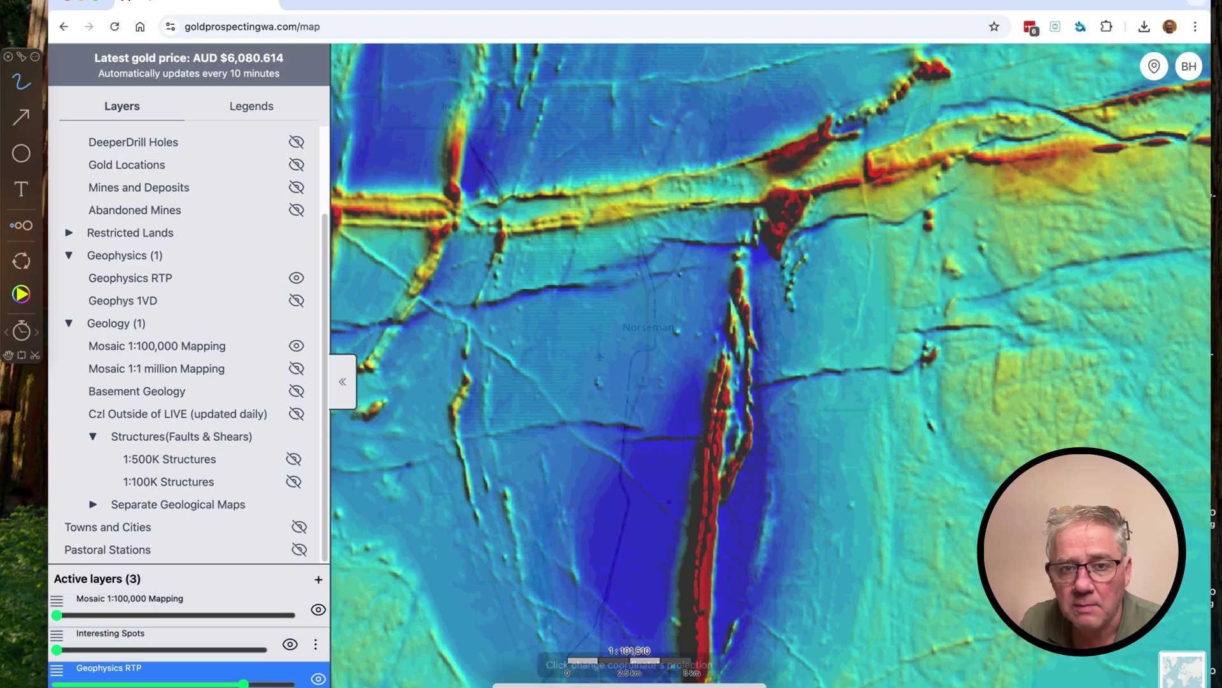
scroll(546, 608, "down", 5)
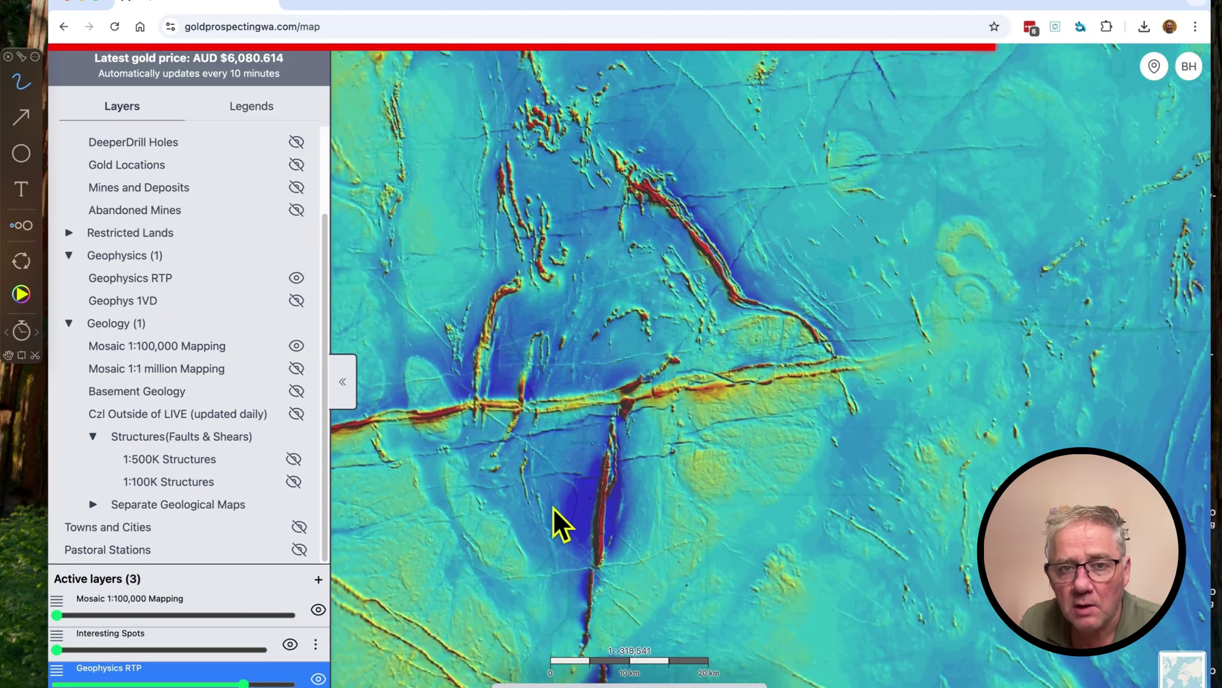
left_click_drag(521, 534, 585, 485)
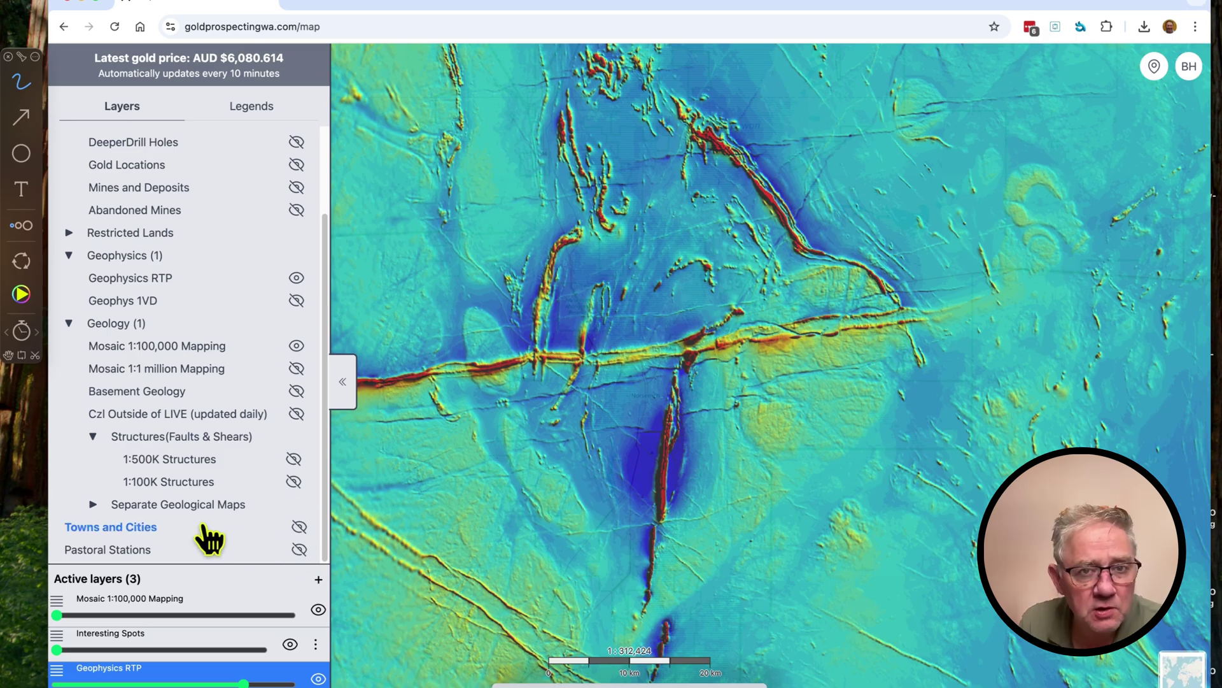
Set Mosaic 1:100,000 Mapping to about 50% and Geophysics RTP to about 90% opacity over the magnetic ridge south of Norseman
left_click_drag(57, 615, 172, 615)
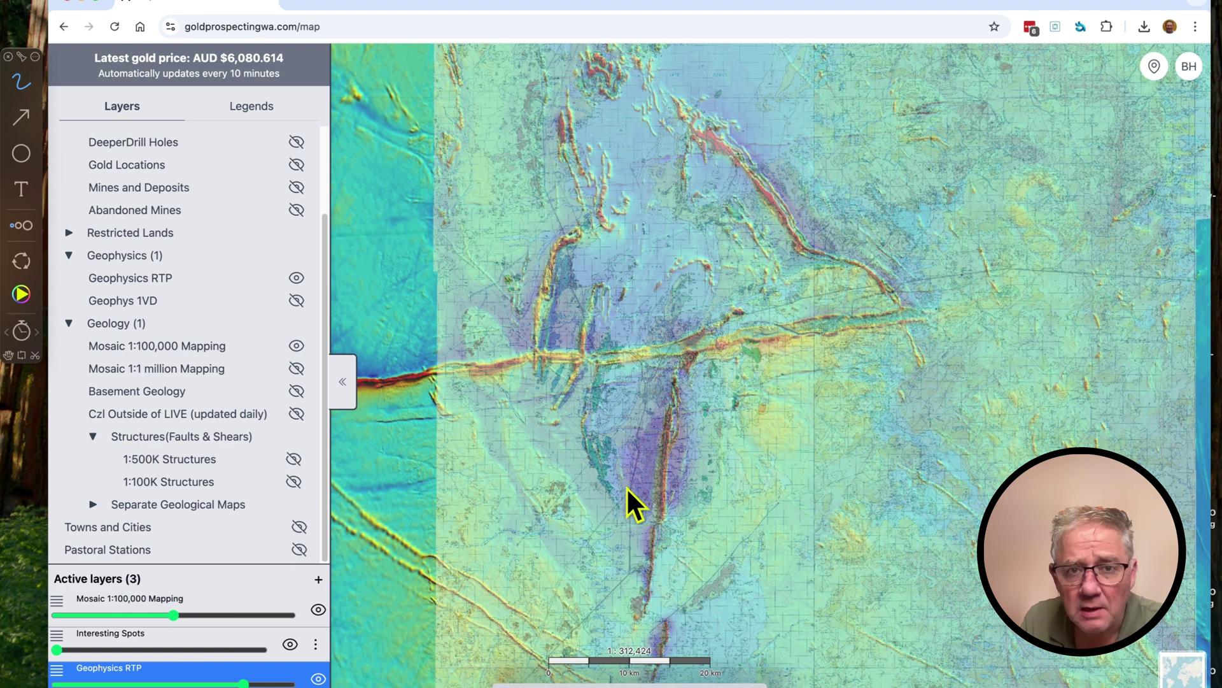
scroll(653, 465, "up", 5)
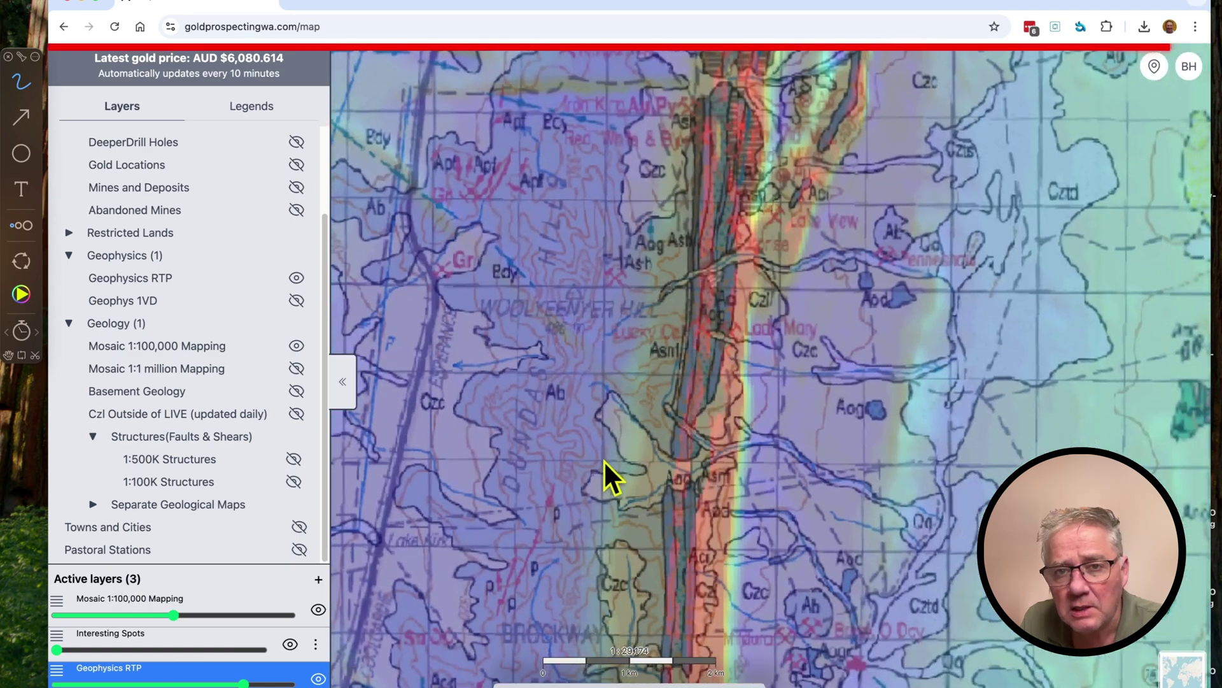
scroll(599, 476, "down", 1)
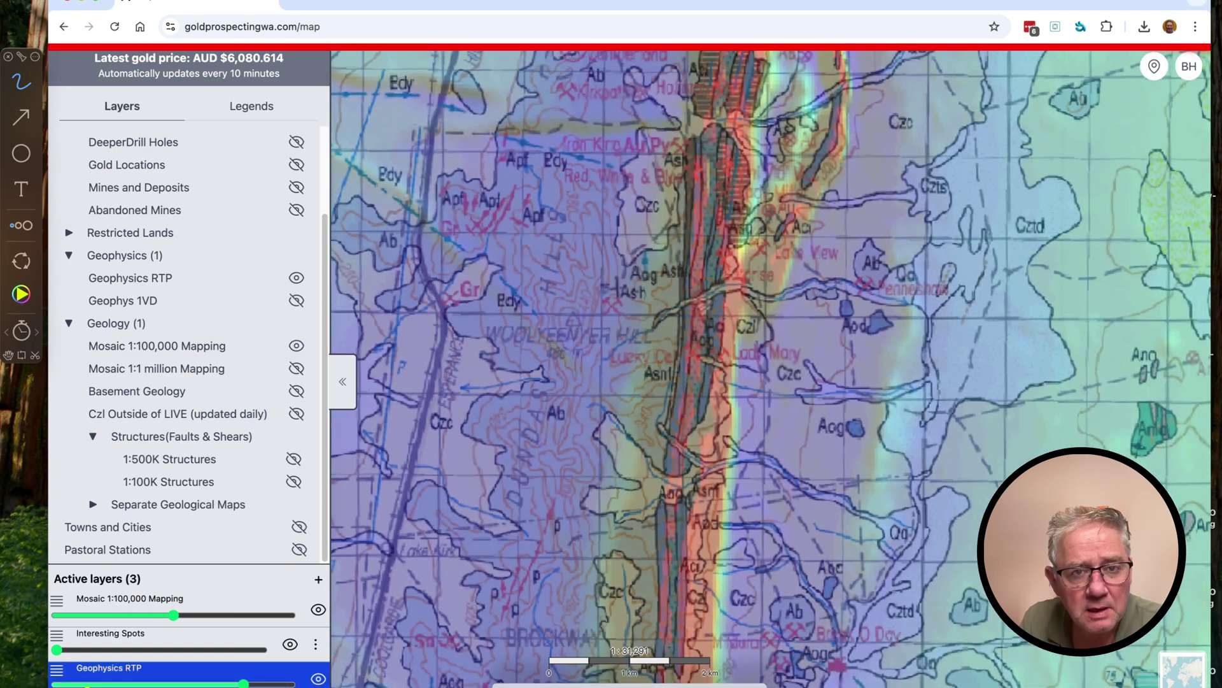
mouse_move(244, 683)
left_mouse_down()
mouse_move(128, 684)
mouse_move(267, 684)
left_mouse_up()
scroll(582, 385, "down", 2)
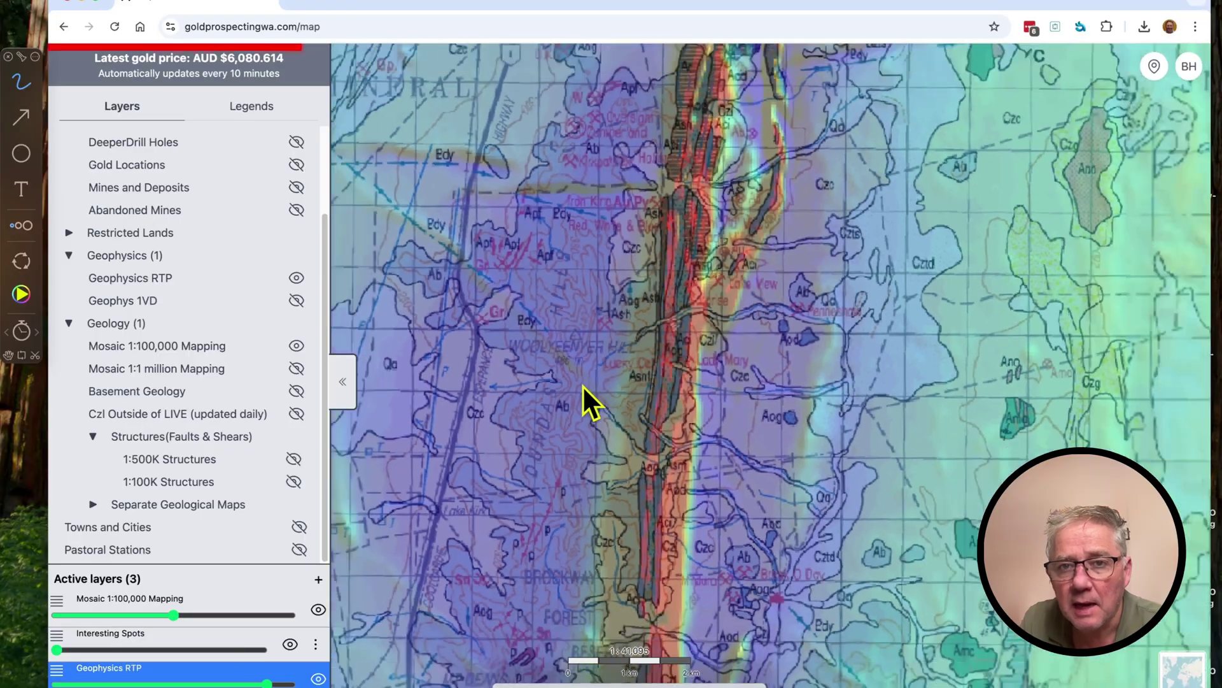
Exit ScreenBrush ghost mode and trace the northwest–southeast breaks across the magnetic ridge just east of Norseman
scroll(580, 387, "down", 1)
left_click_drag(577, 375, 590, 446)
scroll(590, 446, "up", 2)
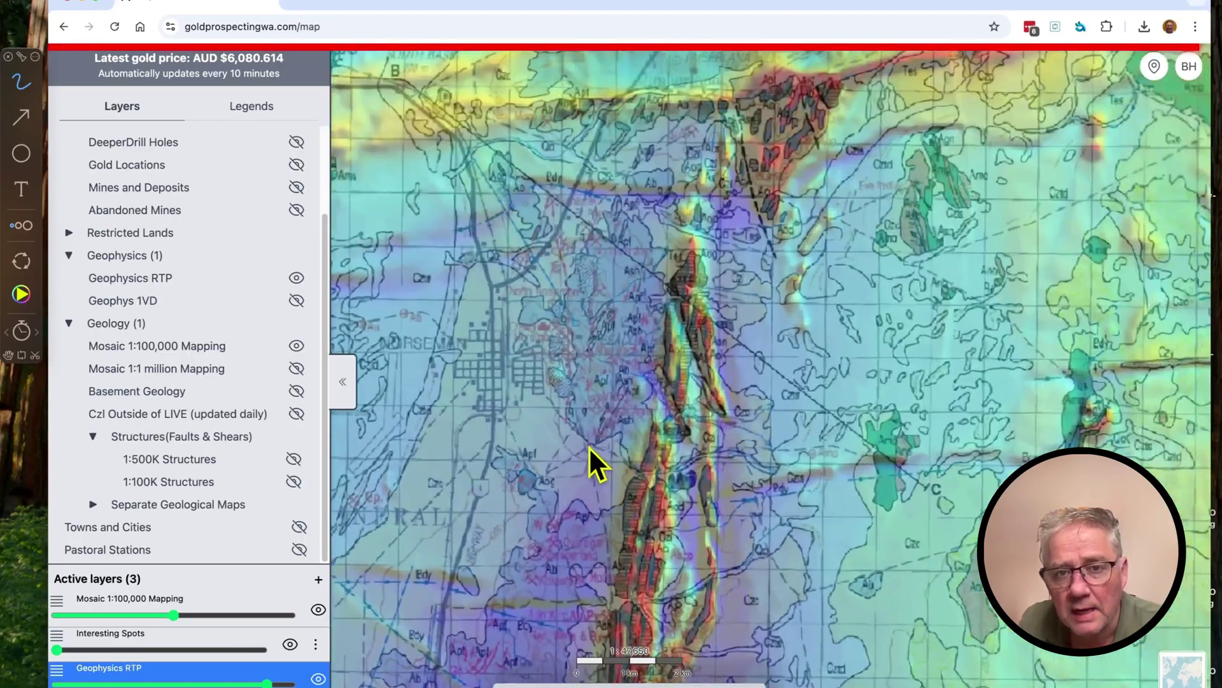
scroll(583, 449, "down", 1)
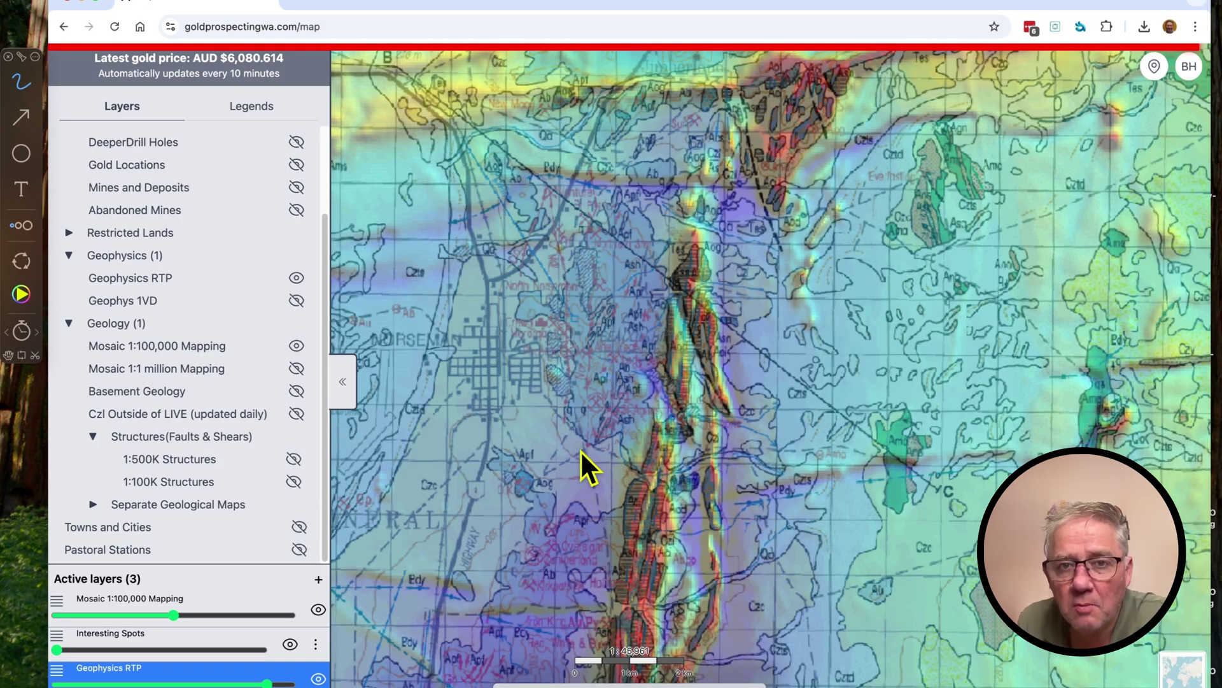
left_click(732, 3)
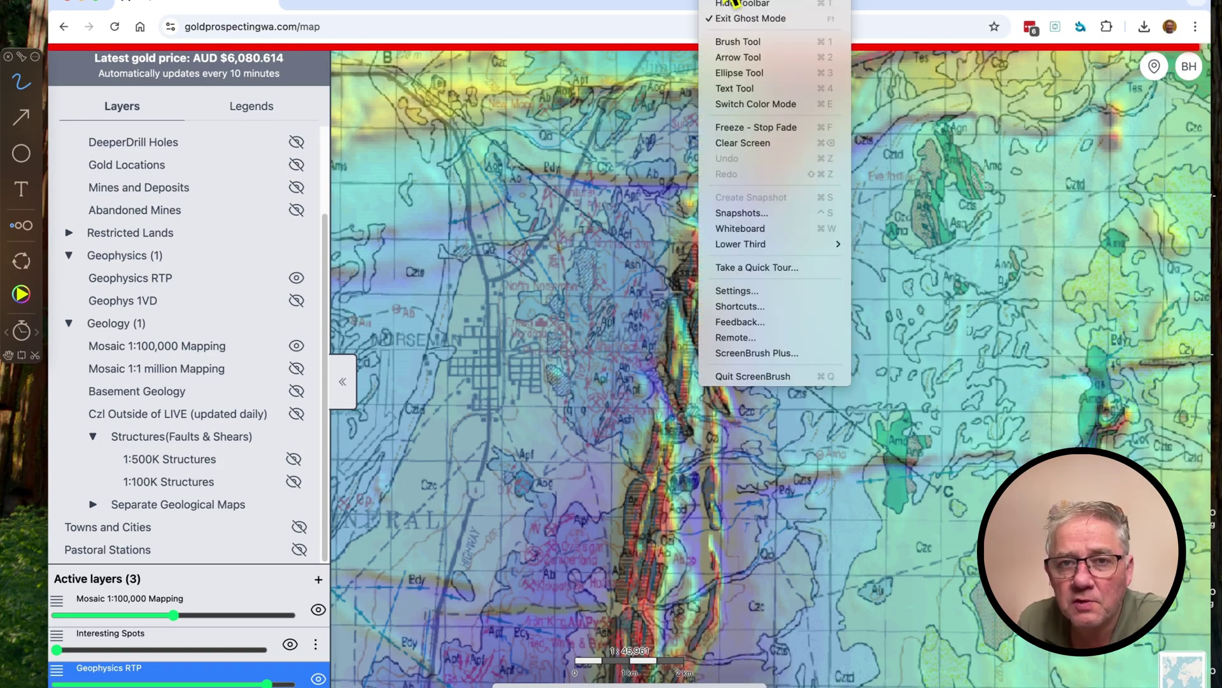
left_click(729, 14)
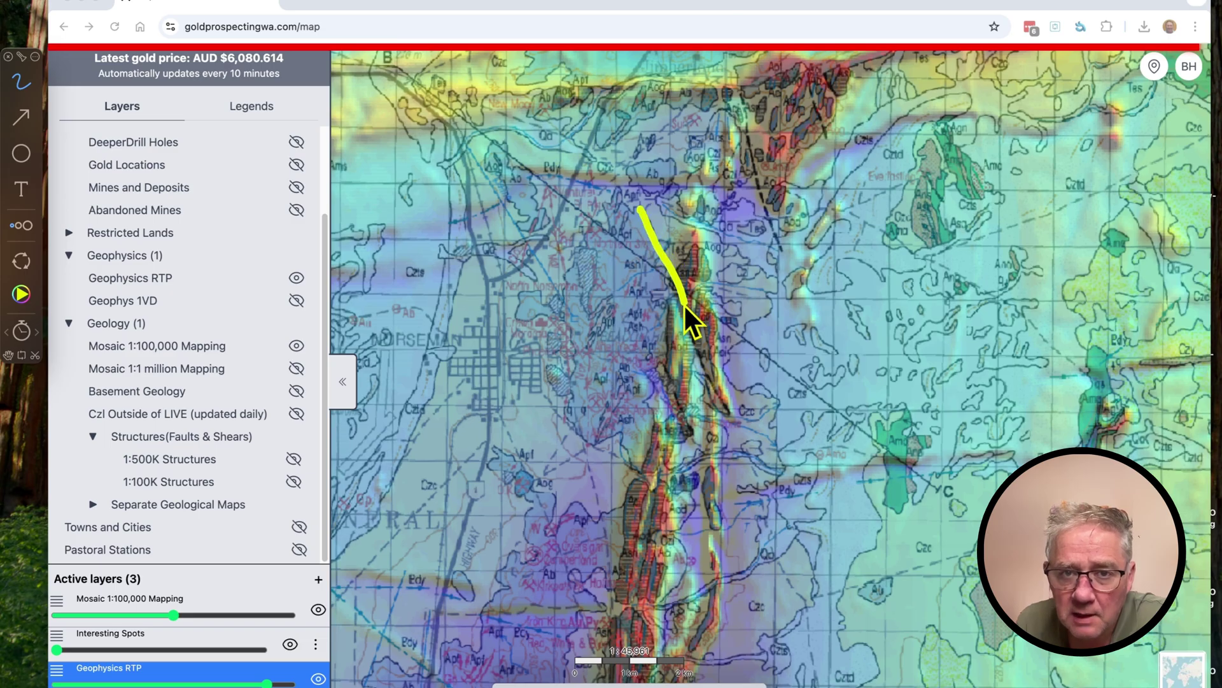
left_click_drag(717, 390, 741, 456)
left_click_drag(641, 346, 735, 498)
left_click_drag(573, 524, 709, 679)
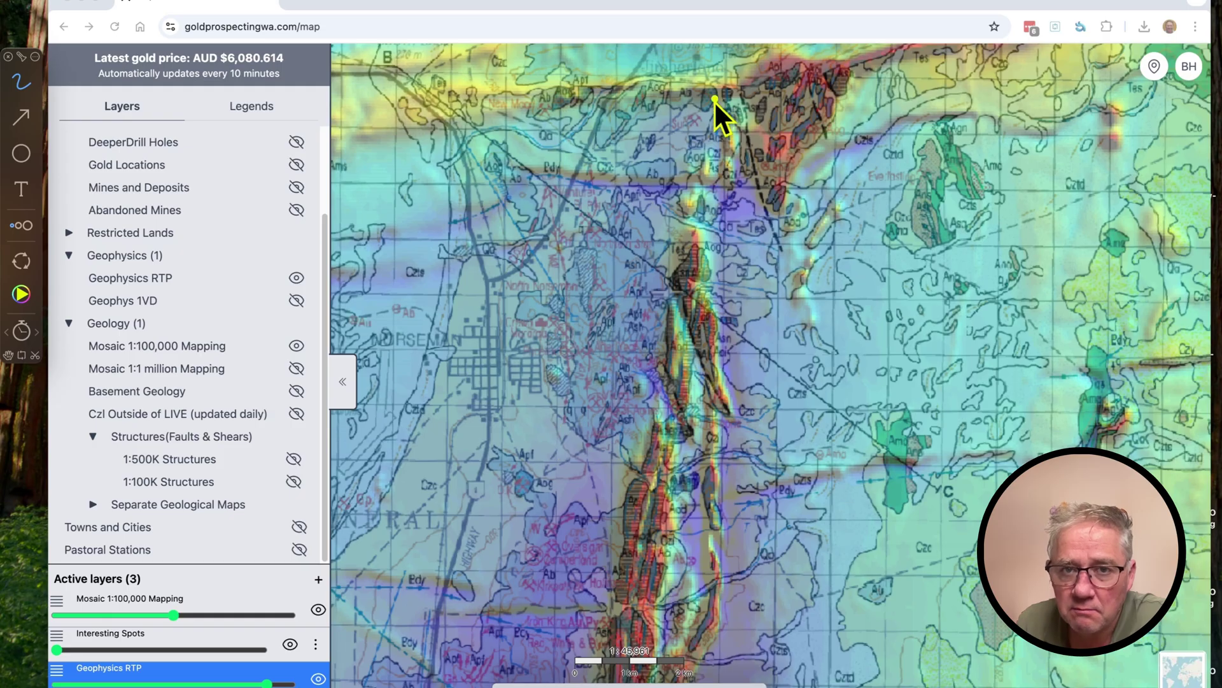
left_click_drag(754, 185, 774, 257)
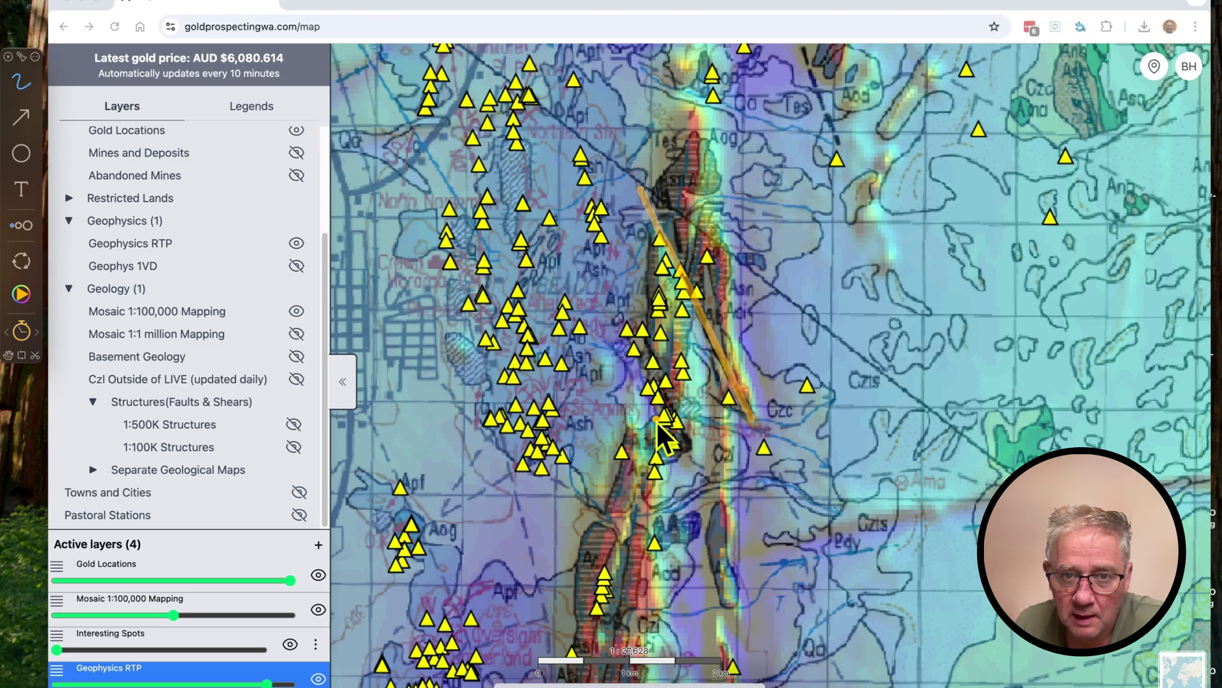
Trace parallel northwest–southeast breaks through the Gold Locations clusters along the magnetic ridge east of Norseman
left_click_drag(631, 347, 707, 470)
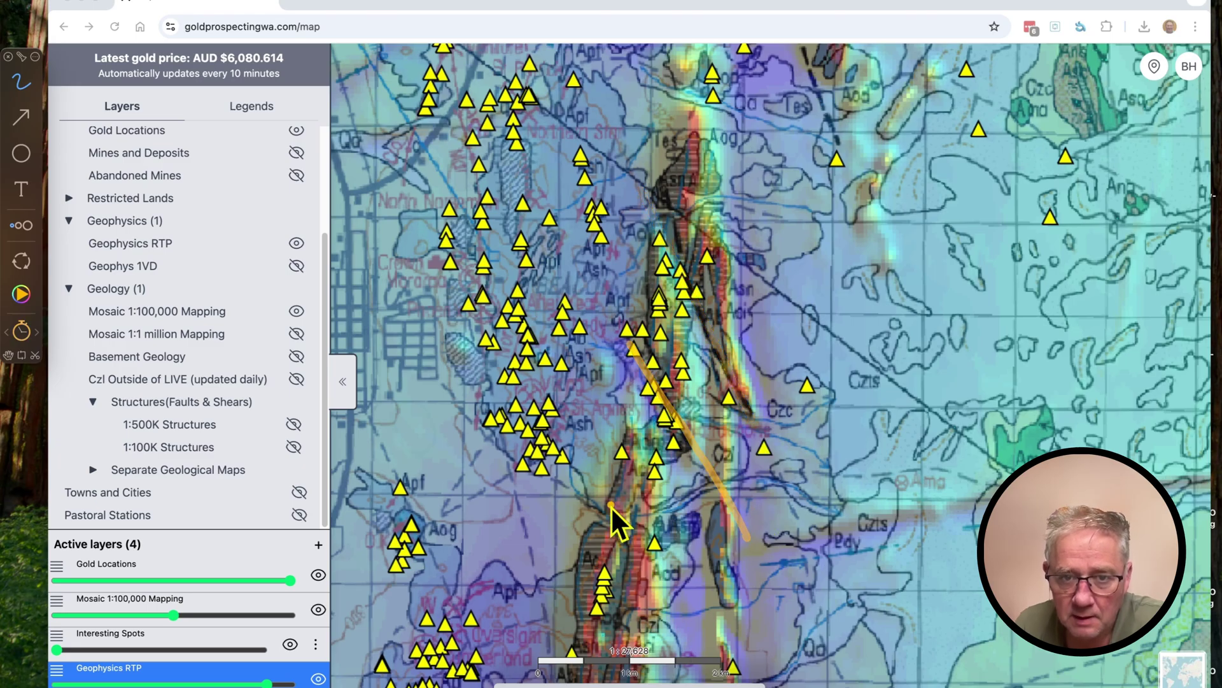
left_click_drag(608, 401, 708, 546)
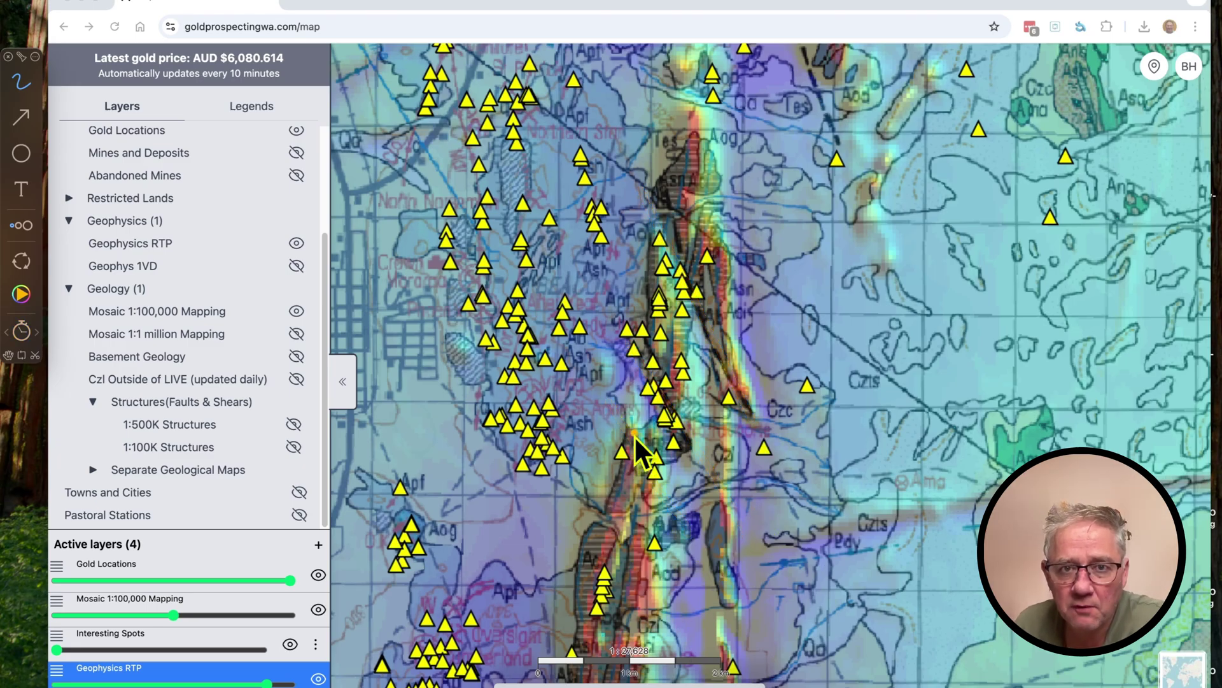
left_click_drag(642, 452, 643, 456)
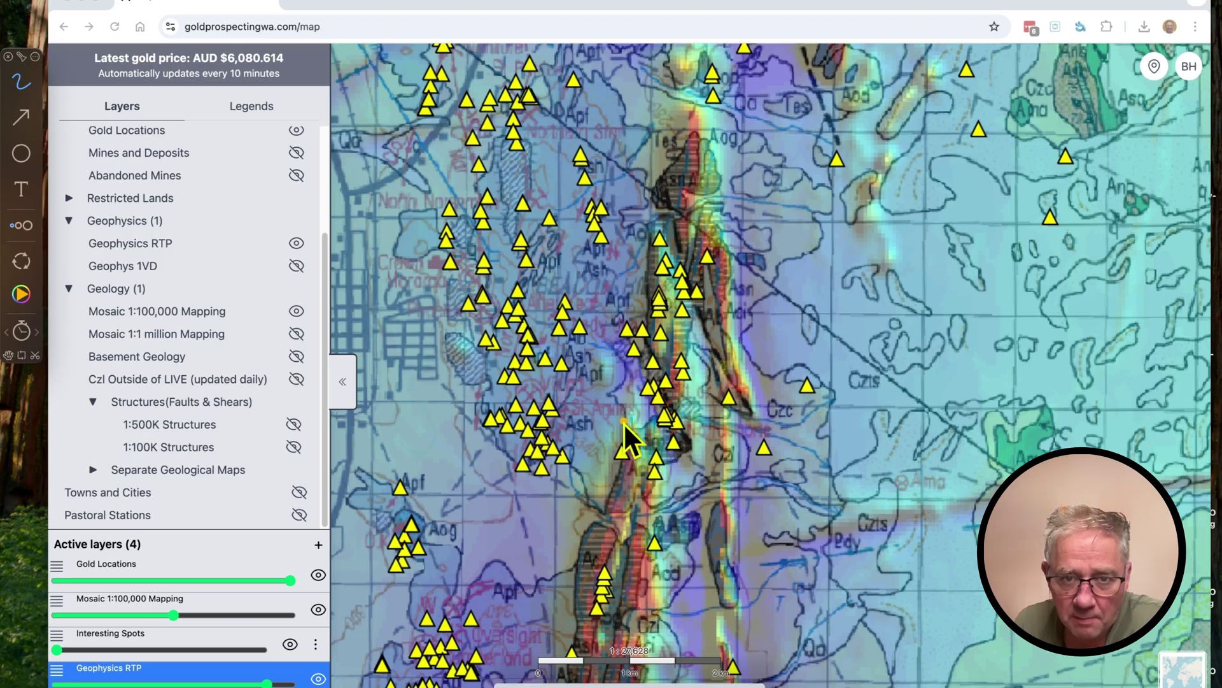